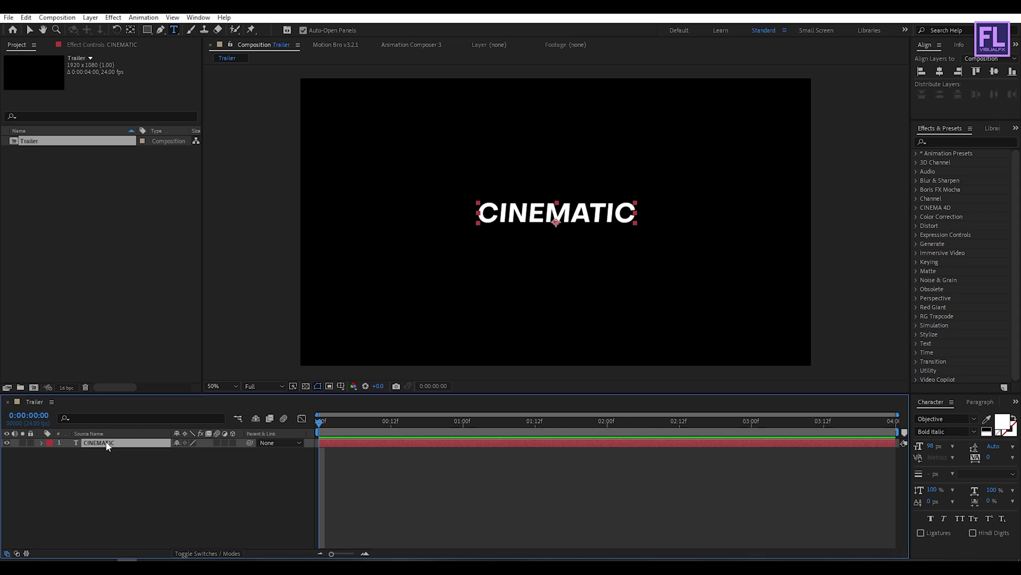
# - Duplicate the CINEMATIC text layer, place the copy directly below the original, and change its text to TRAILER
pyautogui.hotkey('ctrl', 'd')
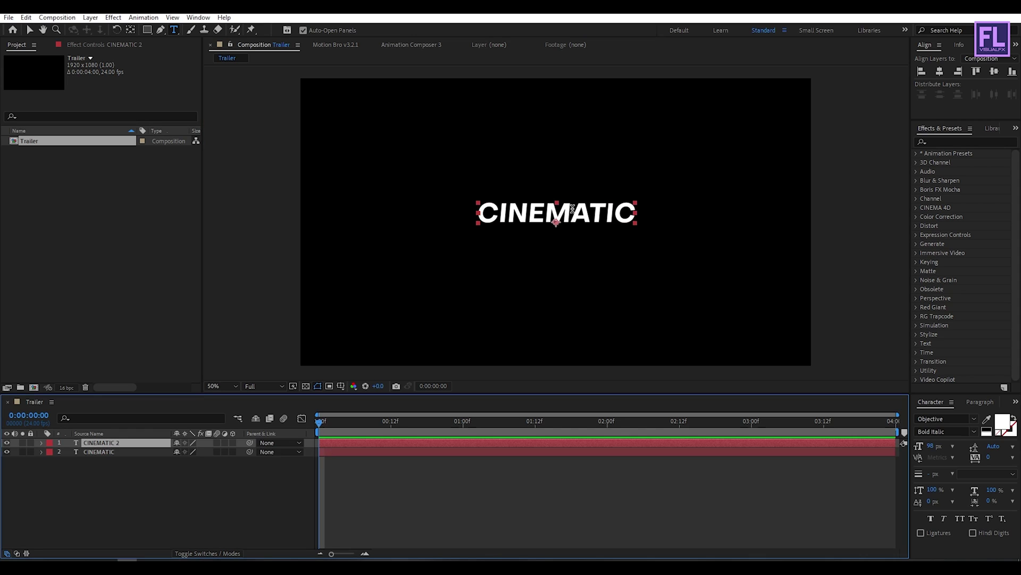
pyautogui.moveTo(572, 209); pyautogui.dragTo(574, 235)
pyautogui.doubleClick(573, 239)
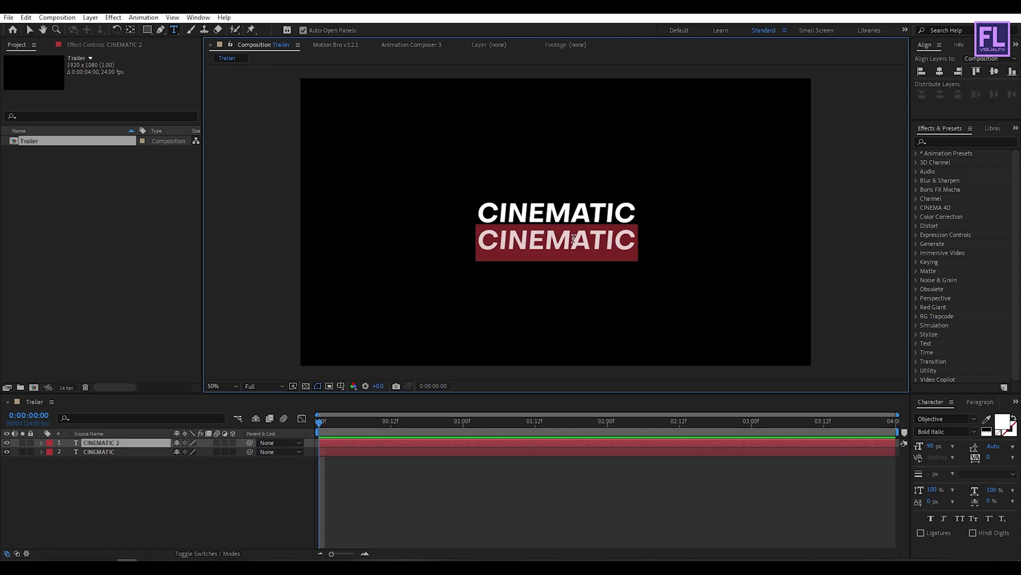
pyautogui.write('TRAILER')
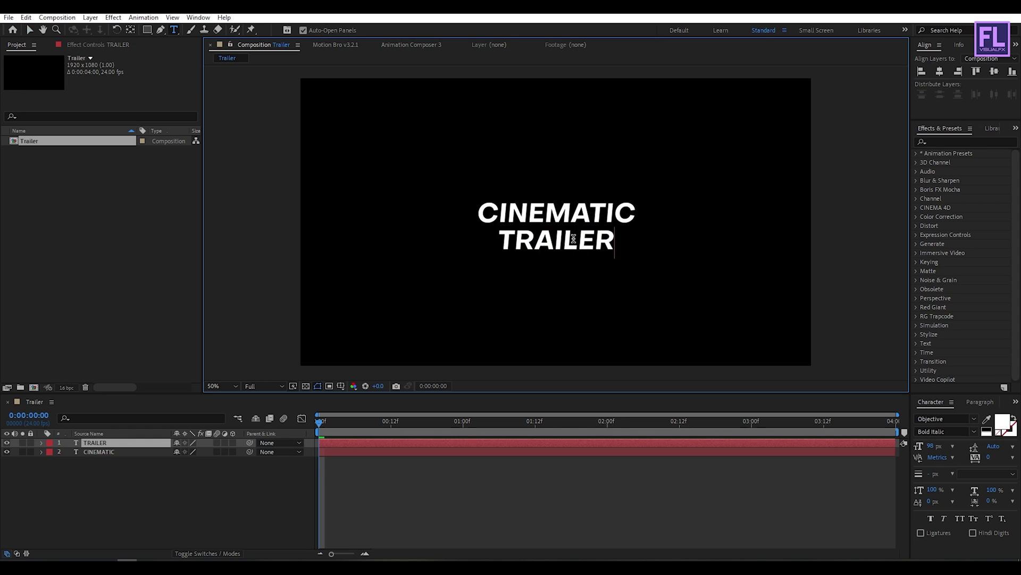
pyautogui.press('Escape')
# - Scale up the TRAILER text until it is wider than CINEMATIC and position the two words as one tight block
pyautogui.press('v')
pyautogui.moveTo(616, 232)
pyautogui.mouseDown()
pyautogui.moveTo(675, 221)
pyautogui.moveTo(622, 245)
pyautogui.mouseUp()
pyautogui.moveTo(586, 288); pyautogui.dragTo(576, 213)
# - Centre both text layers horizontally on each other, using the title/action-safe guides as a check, and hide the guides again
pyautogui.press("'")
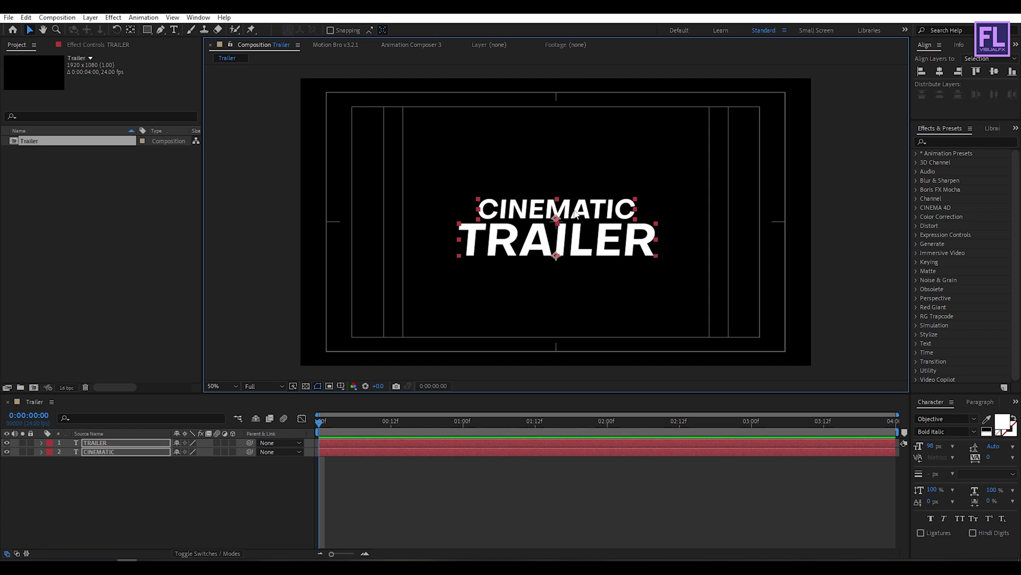
pyautogui.click(649, 301)
pyautogui.hotkey('ctrl', 'a')
pyautogui.click(939, 72)
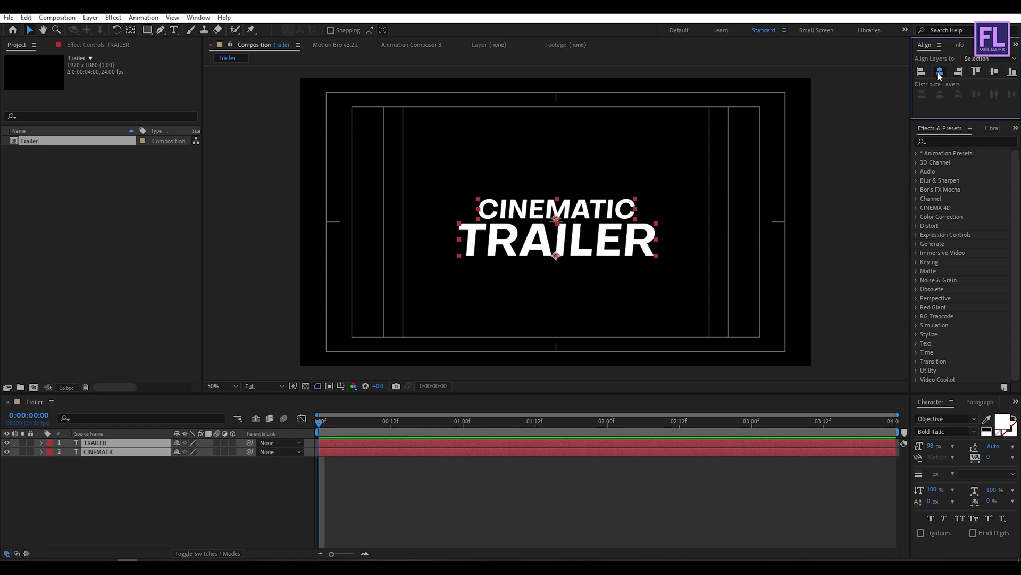
pyautogui.click(767, 231)
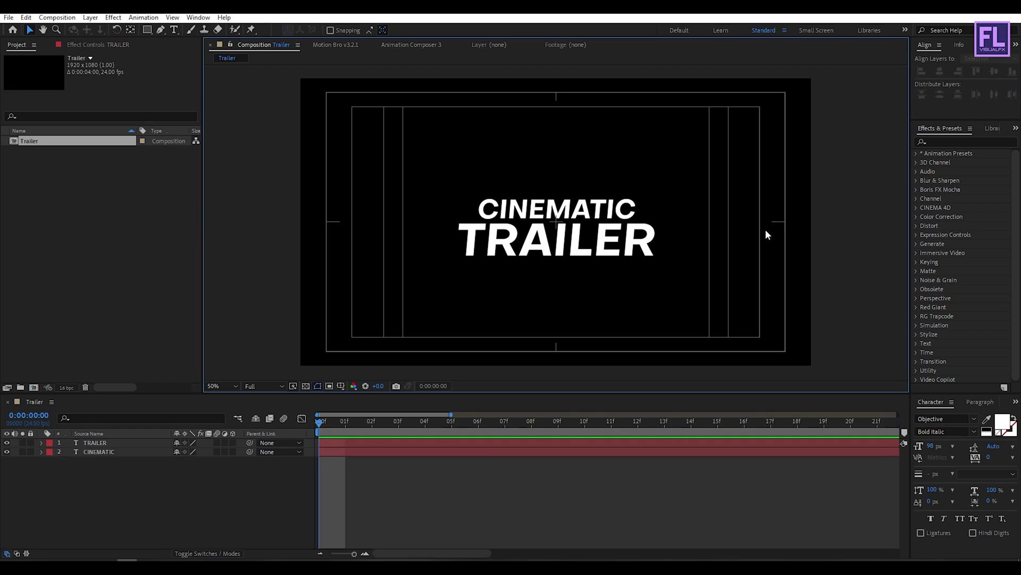
pyautogui.press("'")
pyautogui.press("'")
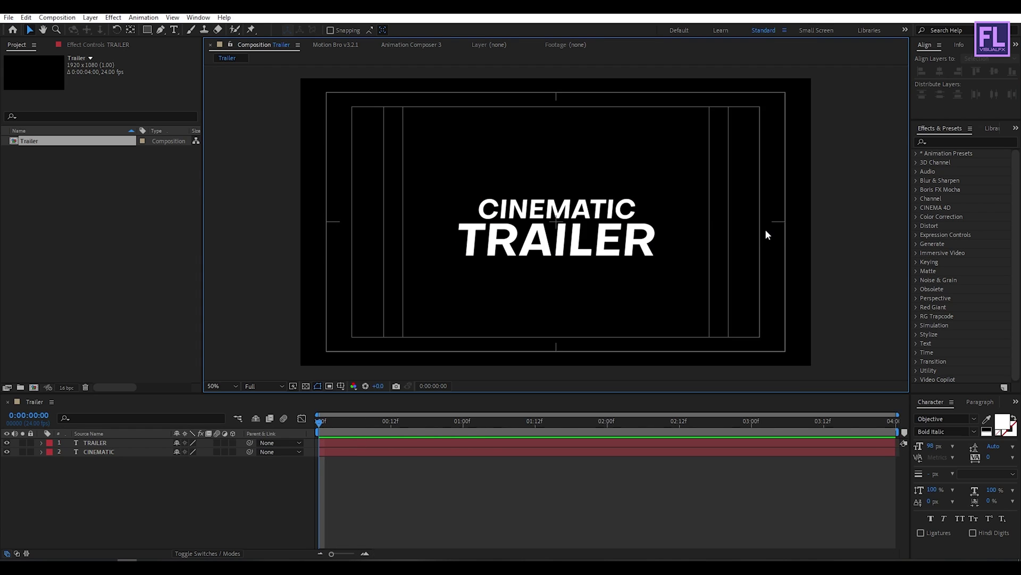
pyautogui.press("'")
# - Add Position keyframes to the TRAILER and CINEMATIC layers at the end of the composition, and return to the first frame
pyautogui.click(333, 430)
pyautogui.moveTo(333, 427)
pyautogui.mouseDown()
pyautogui.moveTo(392, 427)
pyautogui.moveTo(319, 427)
pyautogui.mouseUp()
pyautogui.moveTo(95, 479); pyautogui.dragTo(94, 439)
pyautogui.press('p')
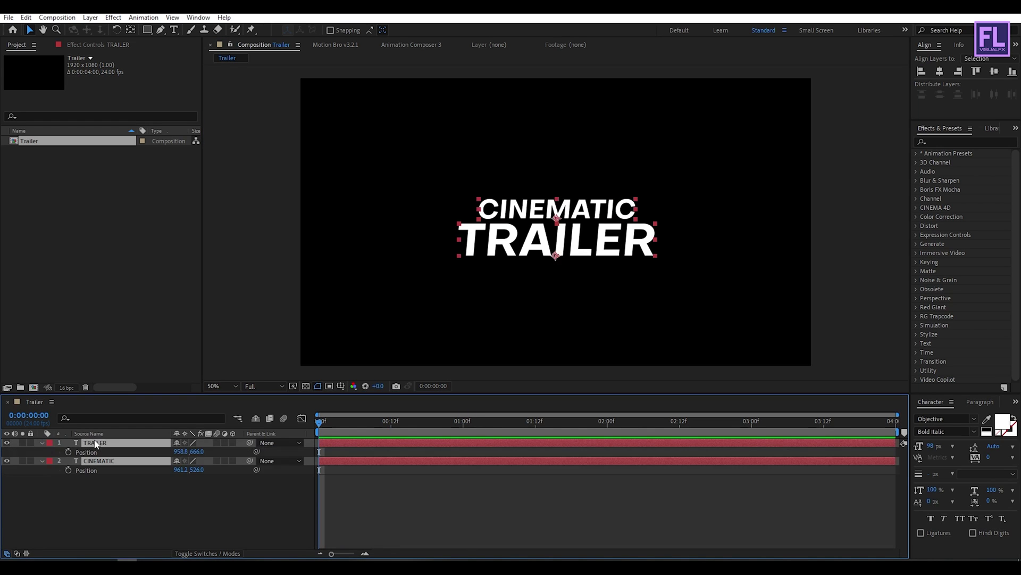
pyautogui.click(325, 426)
pyautogui.moveTo(324, 427); pyautogui.dragTo(890, 427)
pyautogui.click(68, 452)
pyautogui.moveTo(494, 422); pyautogui.dragTo(319, 423)
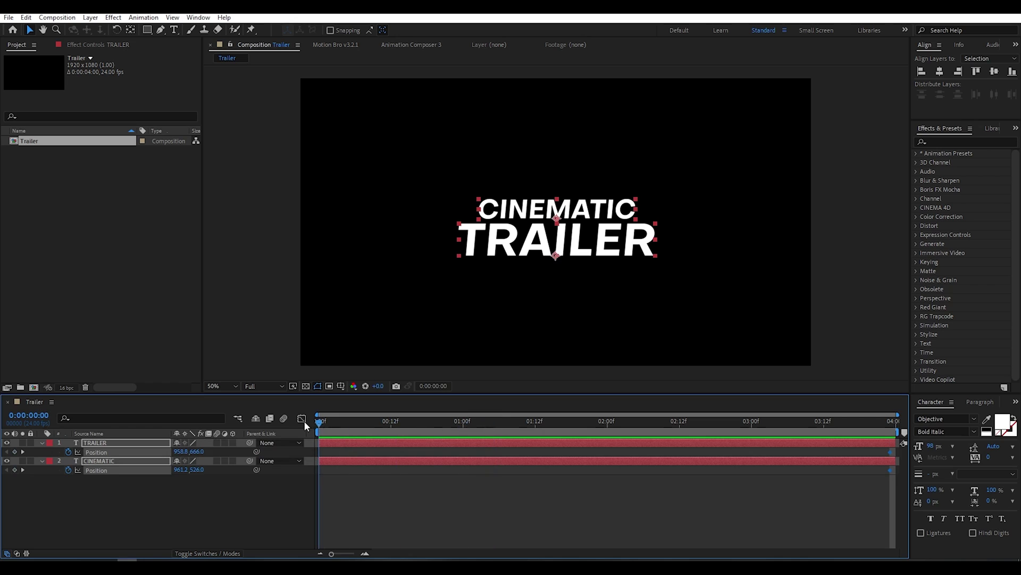
# - At the first frame, shift TRAILER slightly right and CINEMATIC slightly left, and scrub to 0:00:01:03 to check the motion
pyautogui.click(42, 442)
pyautogui.click(140, 465)
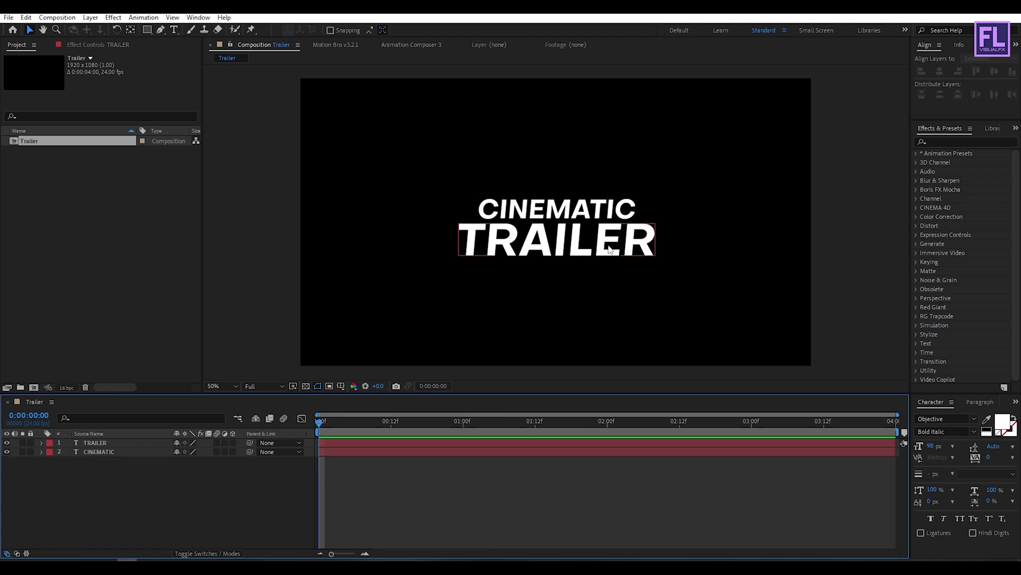
pyautogui.click(584, 244)
pyautogui.moveTo(586, 244); pyautogui.dragTo(568, 211)
pyautogui.moveTo(372, 421); pyautogui.dragTo(480, 434)
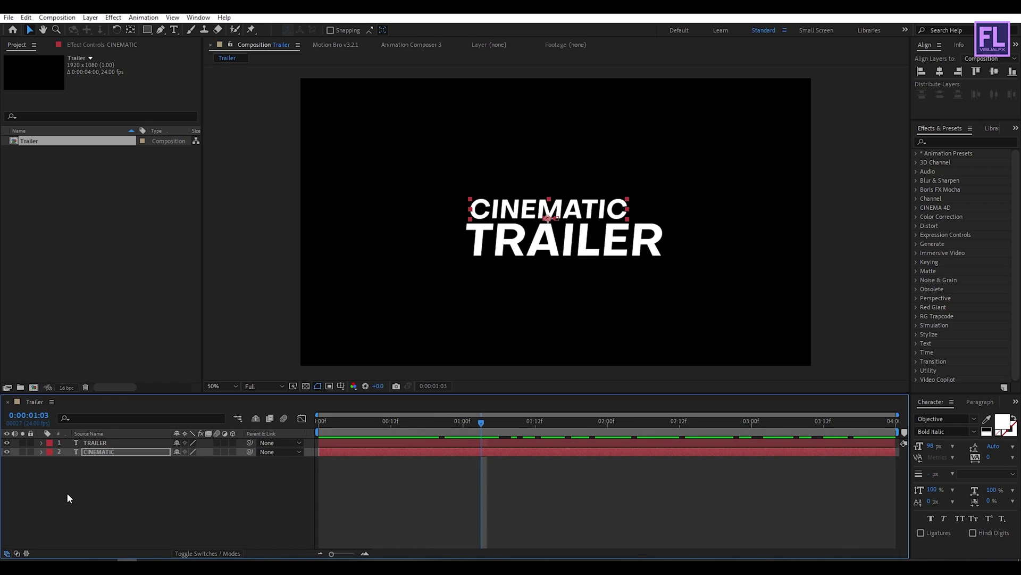
# - Pre-compose the TRAILER and CINEMATIC layers into a composition named Text, moving all attributes into it
pyautogui.moveTo(72, 483); pyautogui.dragTo(108, 446)
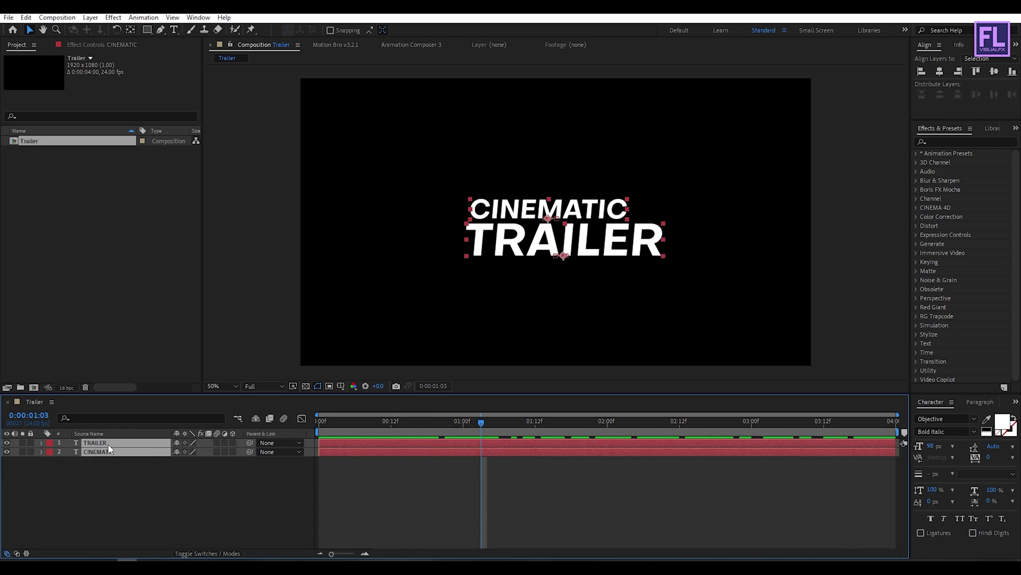
pyautogui.rightClick(110, 442)
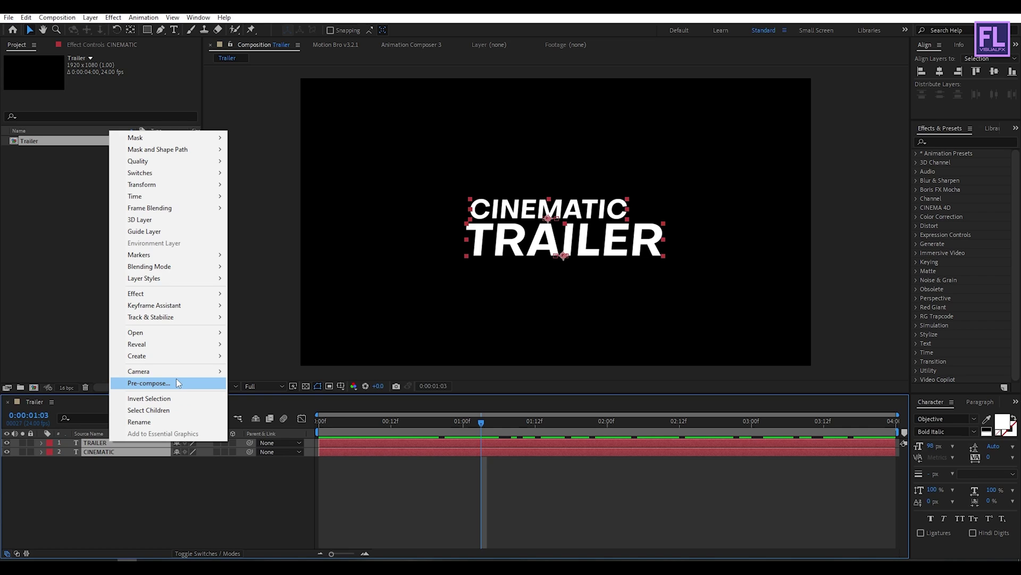
pyautogui.click(157, 383)
pyautogui.click(407, 267)
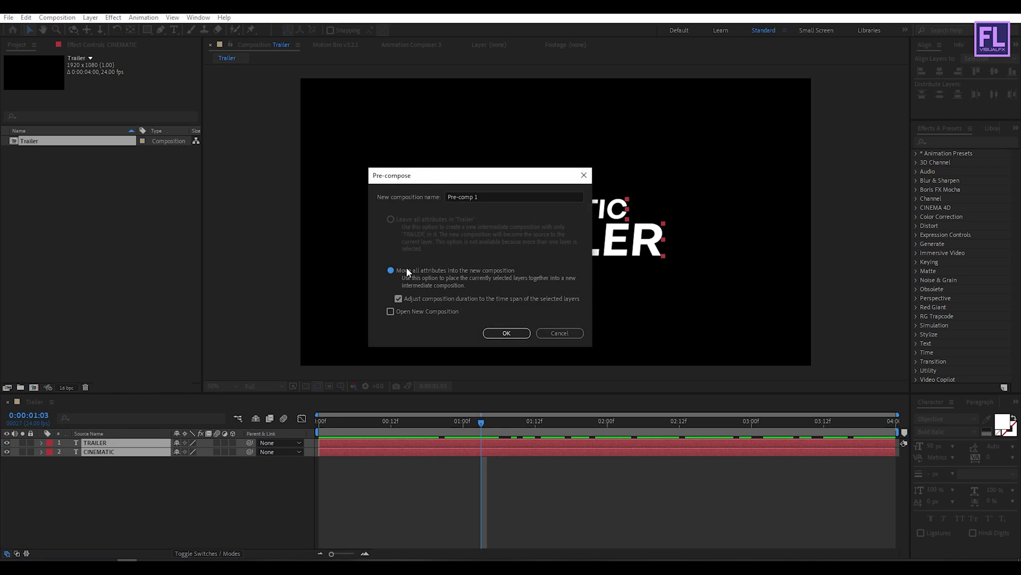
pyautogui.moveTo(464, 175); pyautogui.dragTo(294, 226)
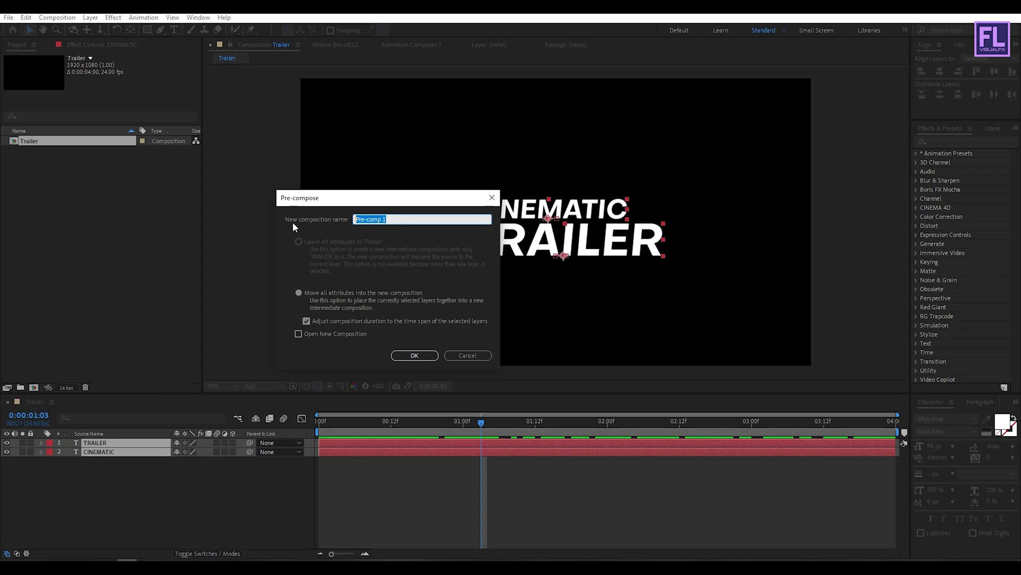
pyautogui.write('TE')
pyautogui.click(415, 355)
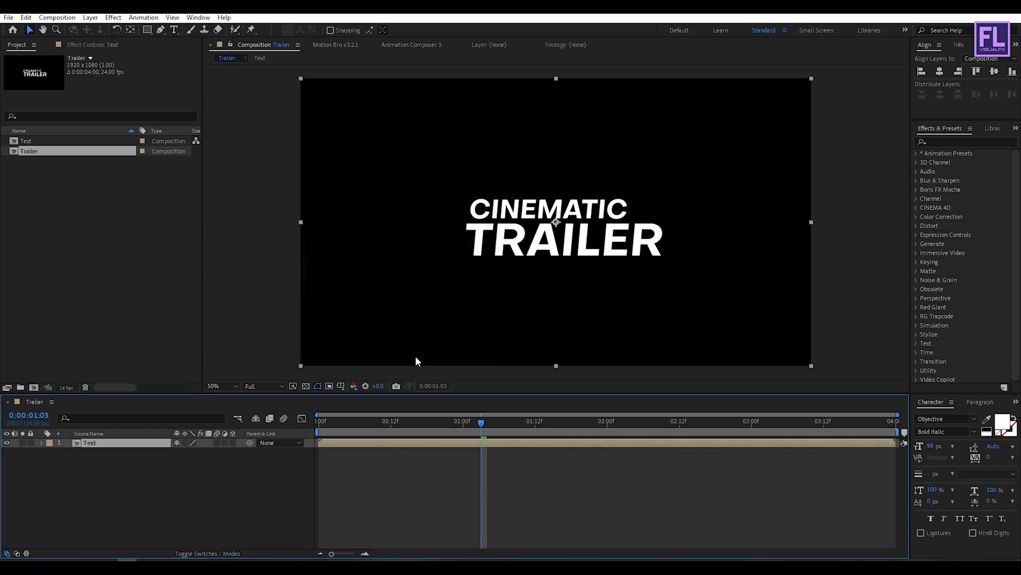
# - Apply a Gradient Overlay layer style to the Text precomp
pyautogui.rightClick(111, 447)
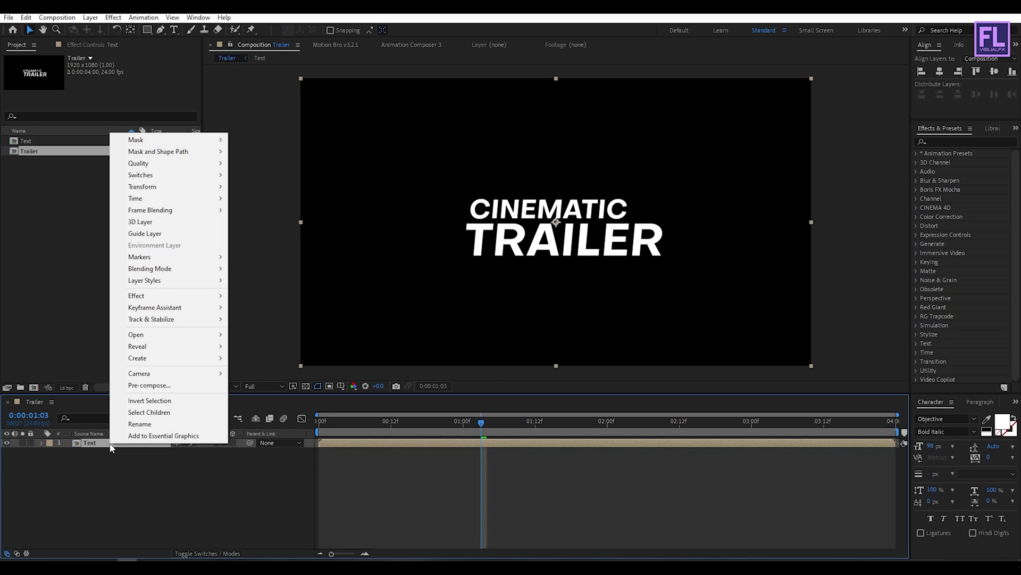
pyautogui.moveTo(165, 281)
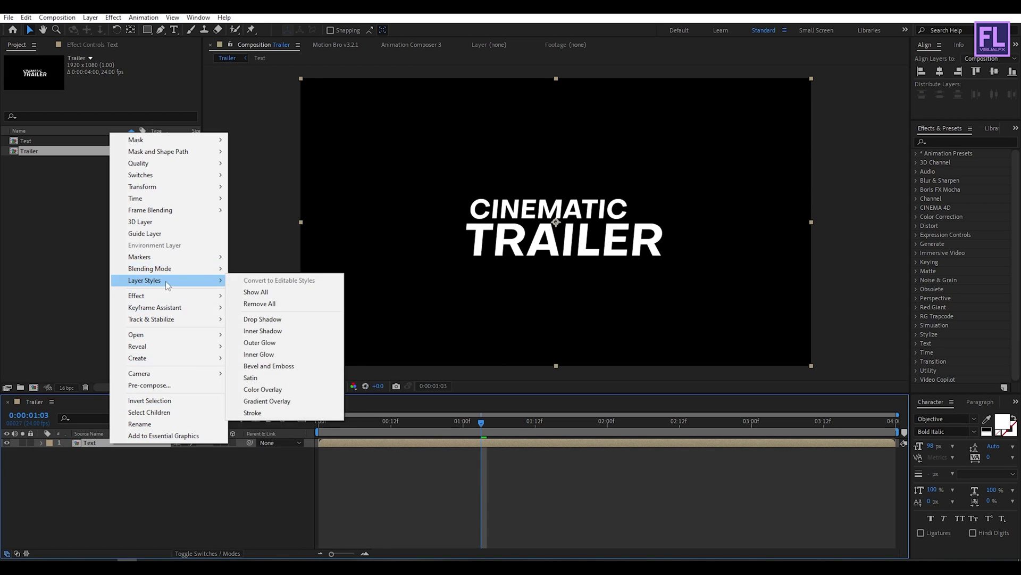
pyautogui.click(285, 402)
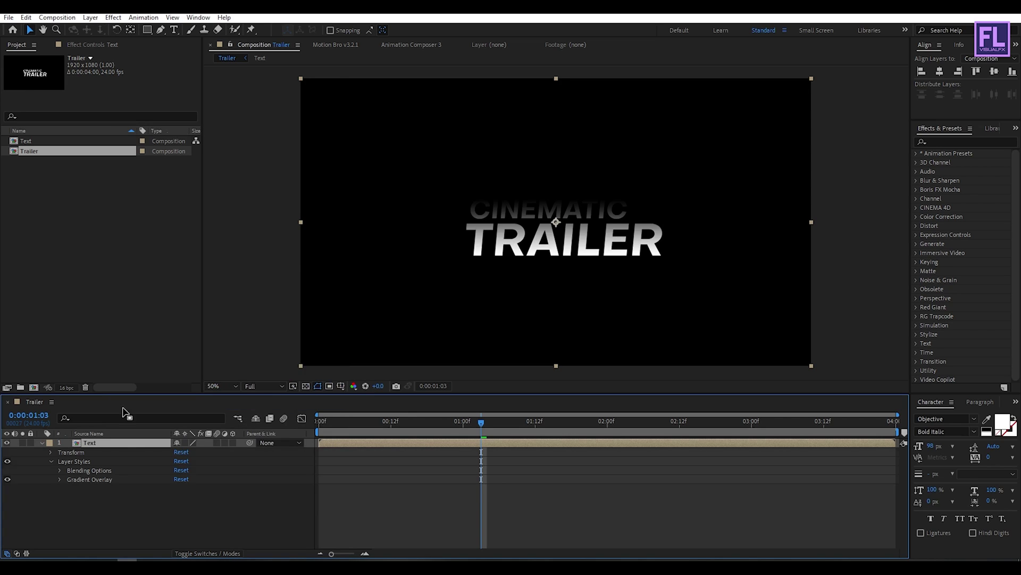
# - Edit the overlay's gradient colors: make the black end stop white and add a light grey E6E6E6 stop near the start
pyautogui.click(59, 479)
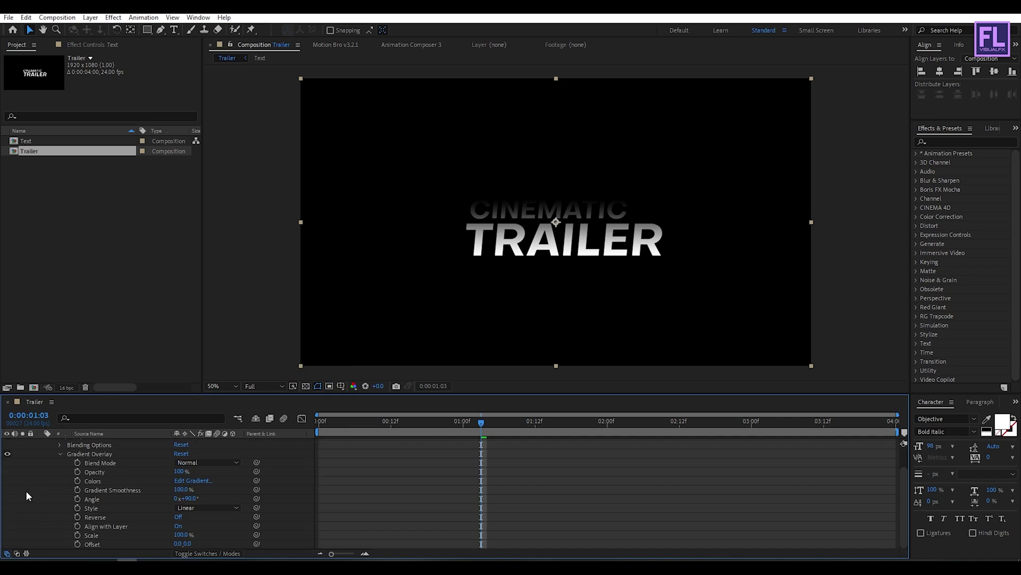
pyautogui.click(193, 480)
pyautogui.moveTo(691, 185); pyautogui.dragTo(543, 184)
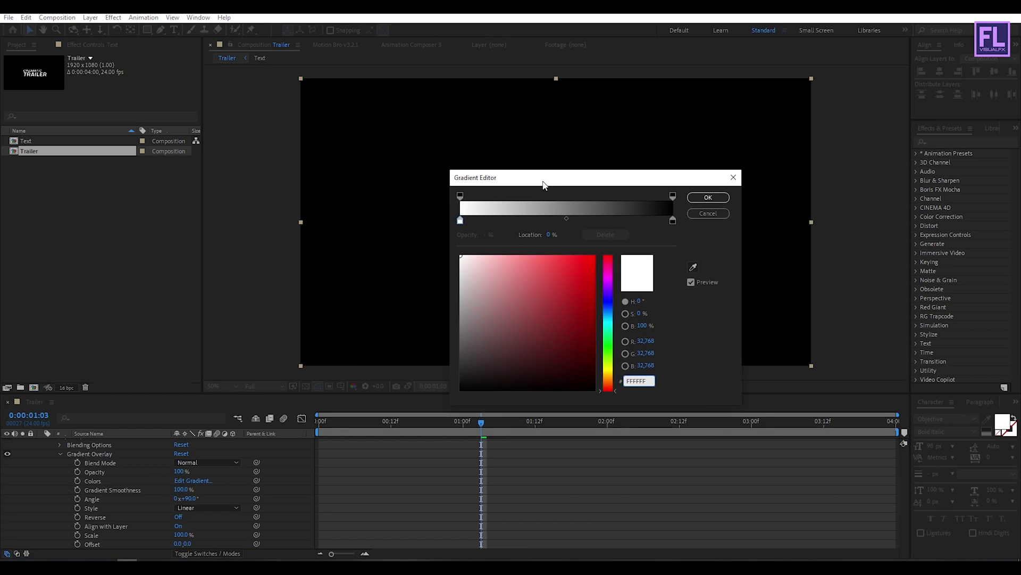
pyautogui.click(673, 220)
pyautogui.moveTo(506, 274); pyautogui.dragTo(417, 229)
pyautogui.click(498, 222)
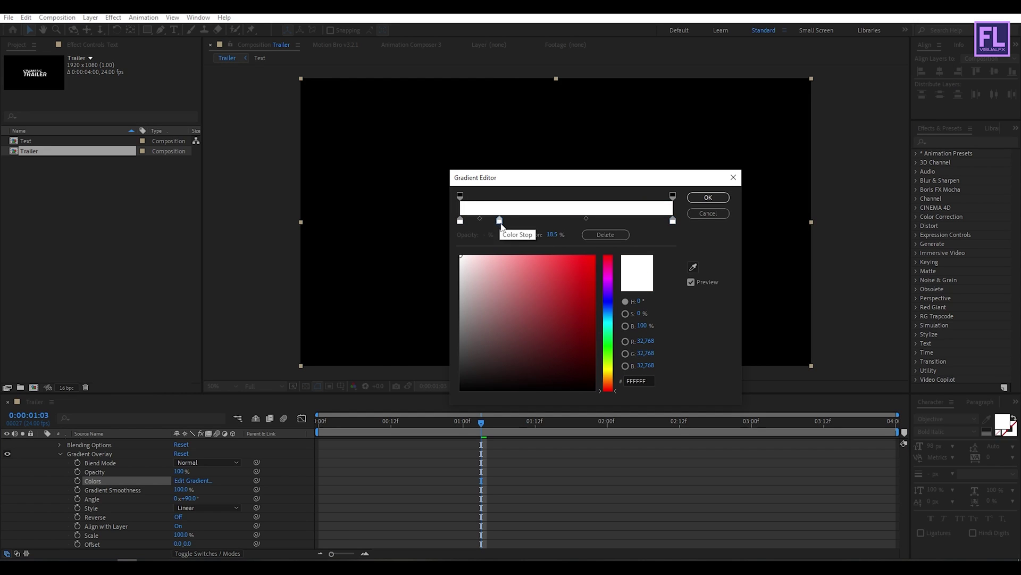
pyautogui.moveTo(489, 276); pyautogui.dragTo(449, 268)
# - Darken the gradient's first stop to grey, move the light grey stop to 19%, and apply the gradient
pyautogui.click(460, 221)
pyautogui.moveTo(481, 300); pyautogui.dragTo(424, 323)
pyautogui.moveTo(536, 184); pyautogui.dragTo(678, 279)
pyautogui.click(641, 316)
pyautogui.moveTo(643, 319); pyautogui.dragTo(645, 319)
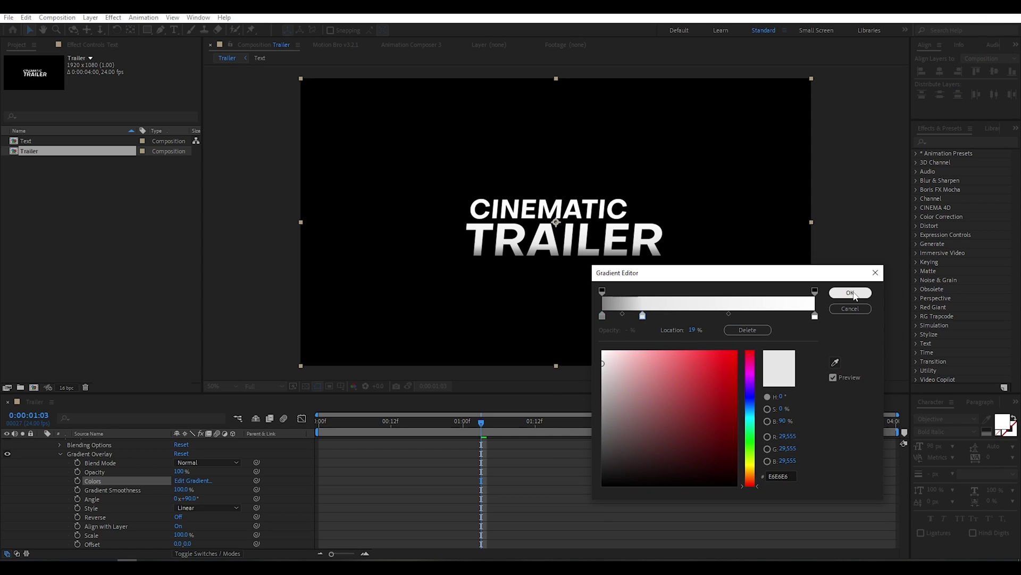
pyautogui.click(851, 293)
pyautogui.scroll(1, 392, 438)
pyautogui.click(43, 442)
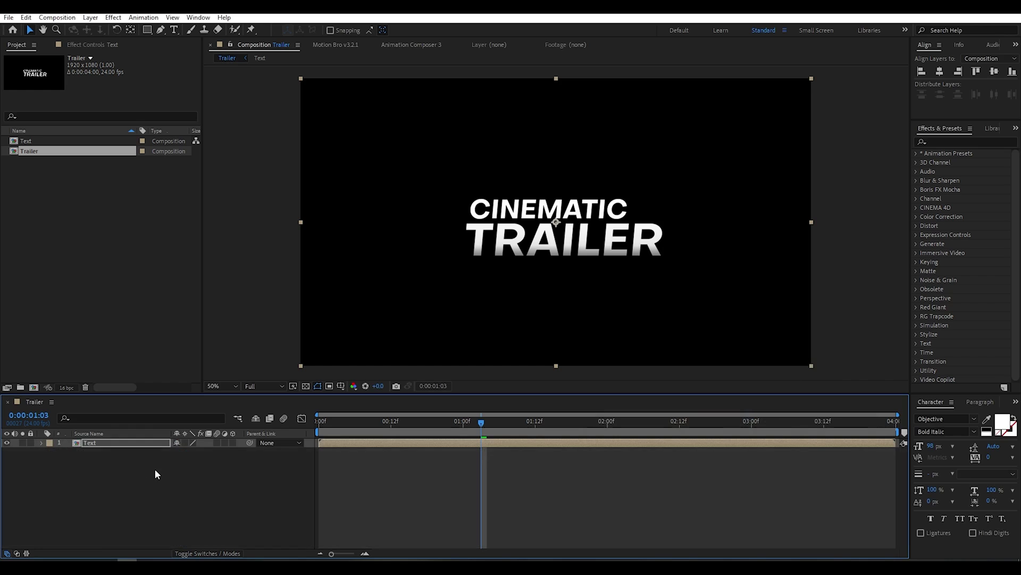
pyautogui.click(155, 470)
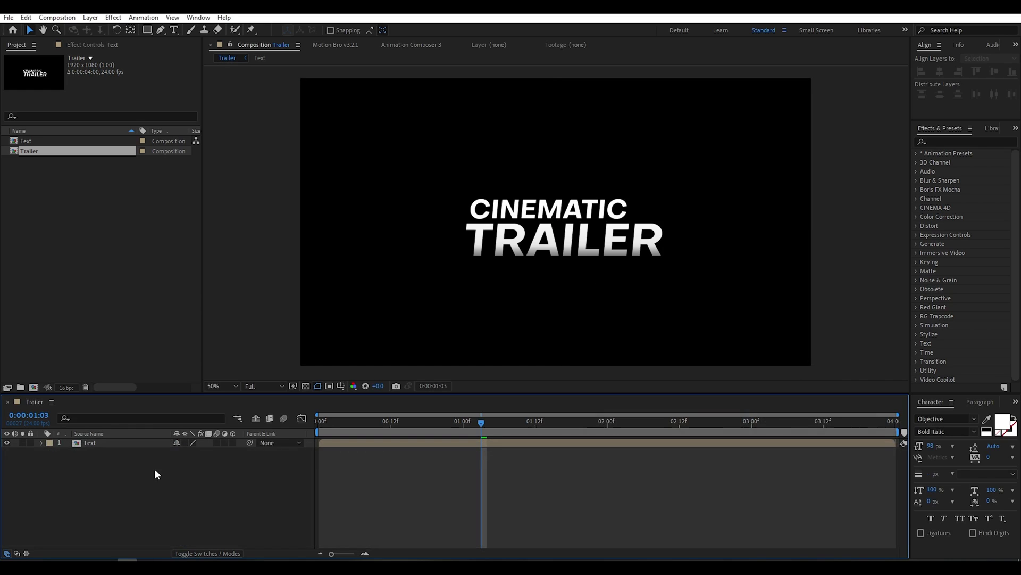
# - Duplicate the Text precomp layer in the Trailer composition
pyautogui.click(108, 444)
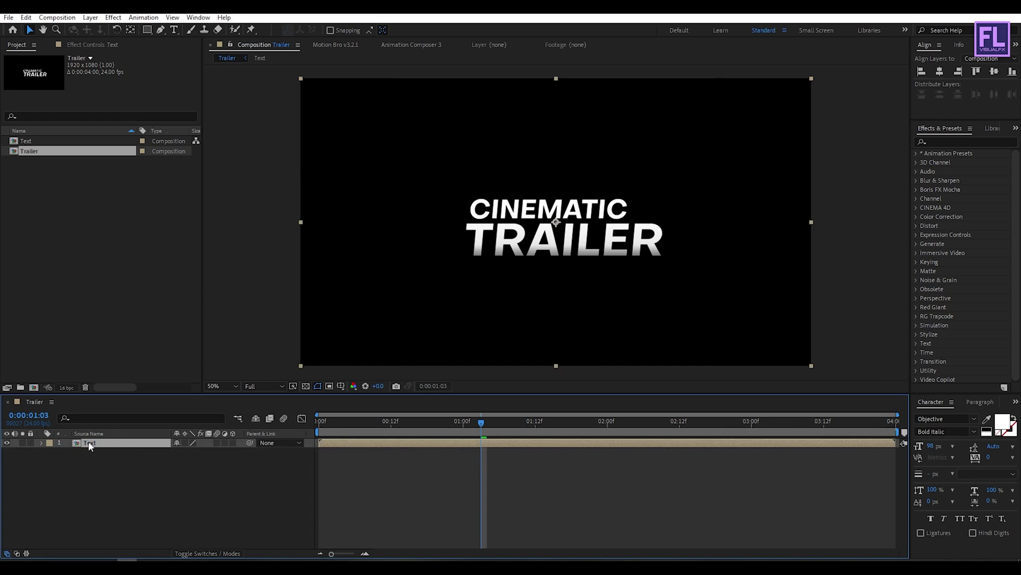
pyautogui.hotkey('ctrl', 'd')
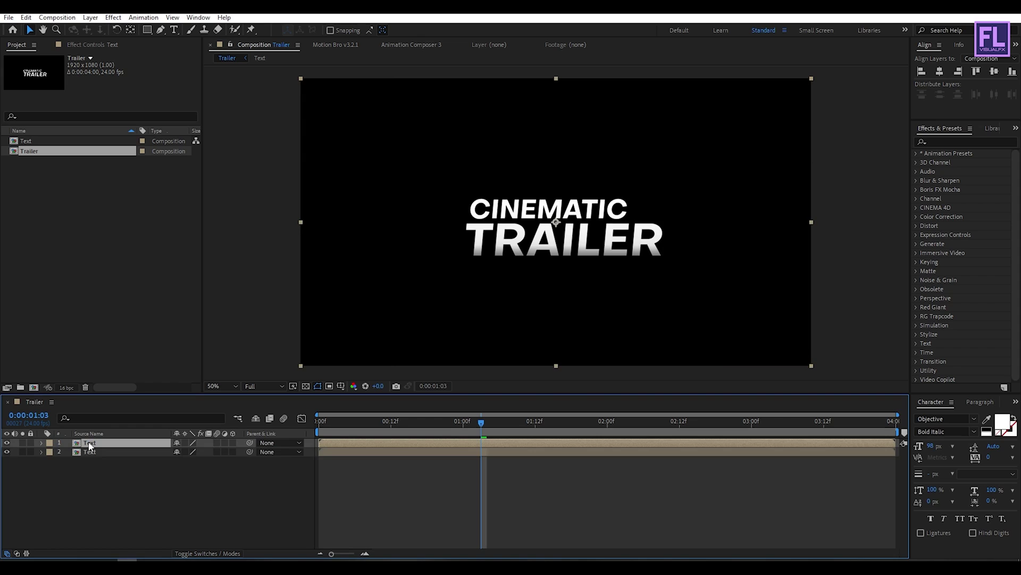
pyautogui.click(178, 480)
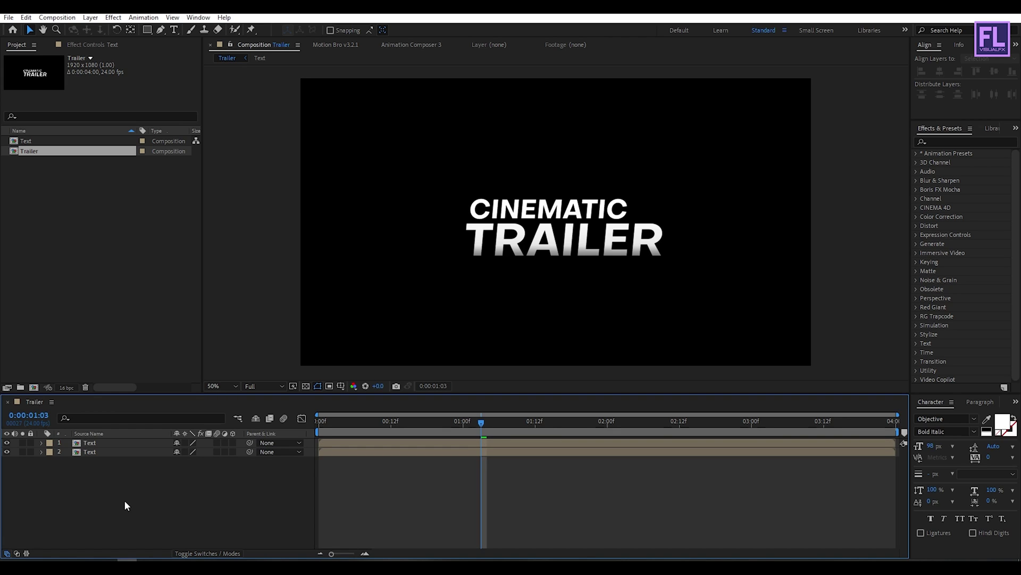
# - Import all five files from the Project File folder in File Explorer into the After Effects project
pyautogui.hotkey('alt', 'Tab')
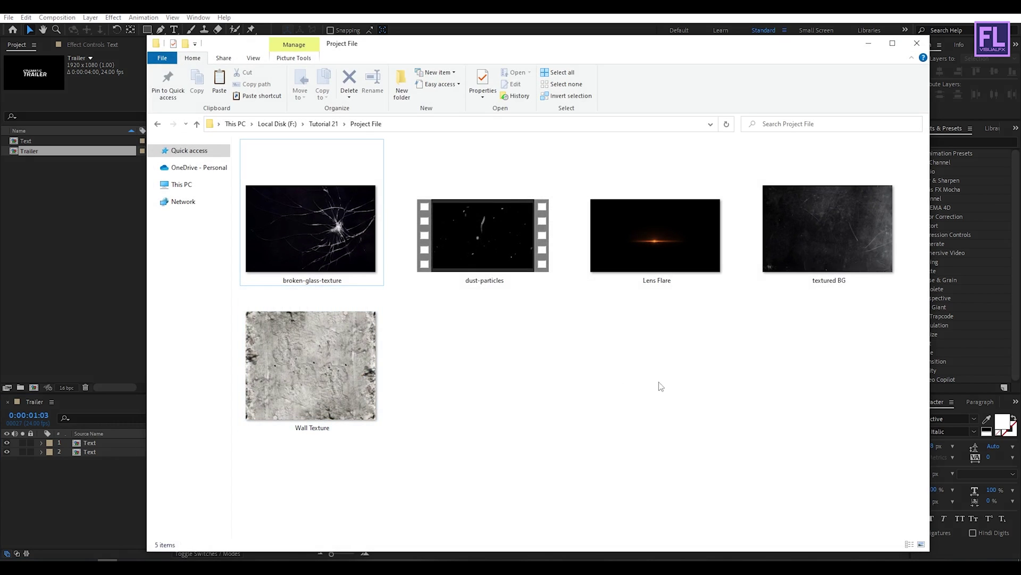
pyautogui.moveTo(844, 443); pyautogui.dragTo(38, 216)
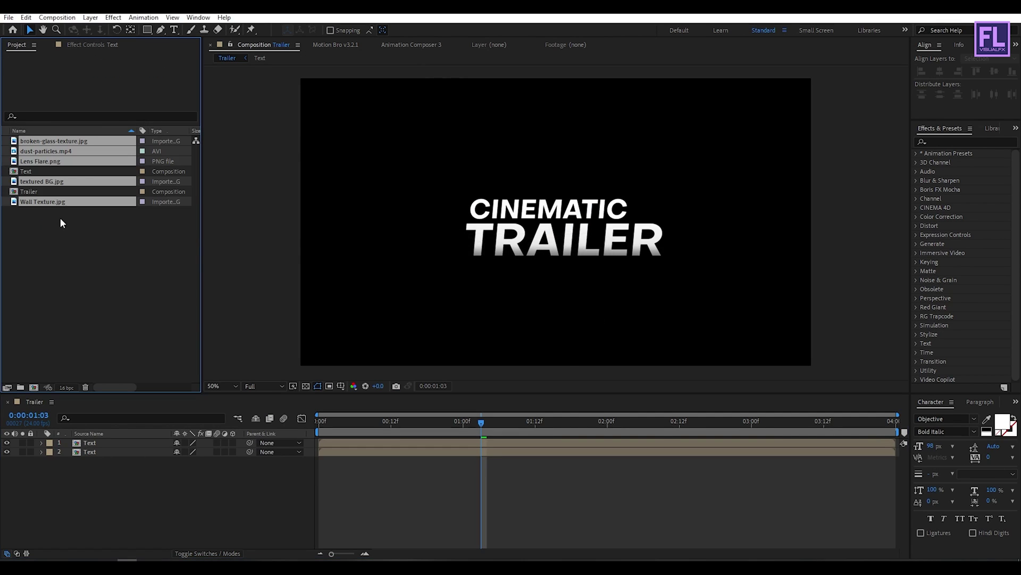
pyautogui.click(118, 243)
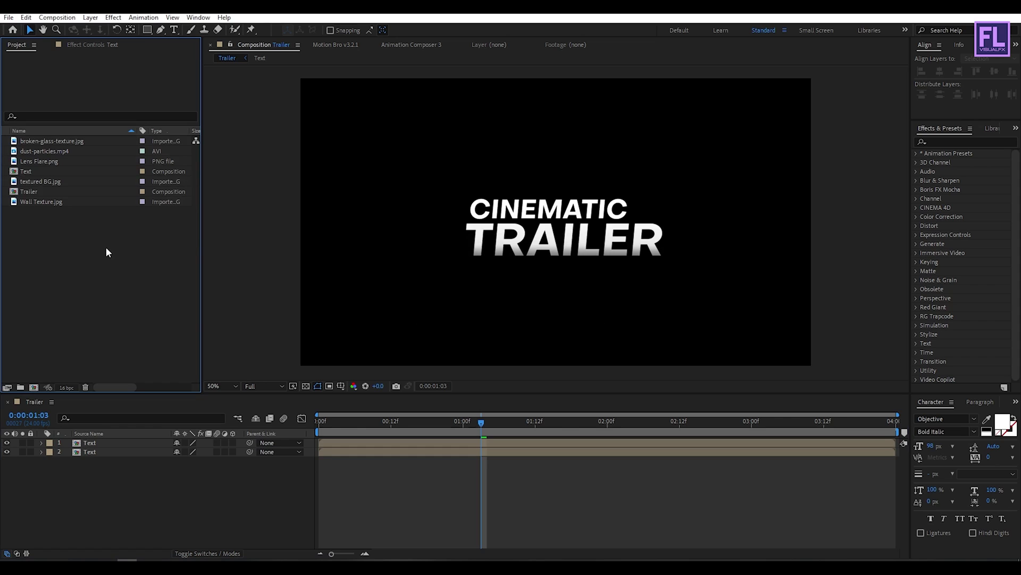
# - Place Wall Texture.jpg between the two Text layers and scale it down to about the height of the frame
pyautogui.click(44, 202)
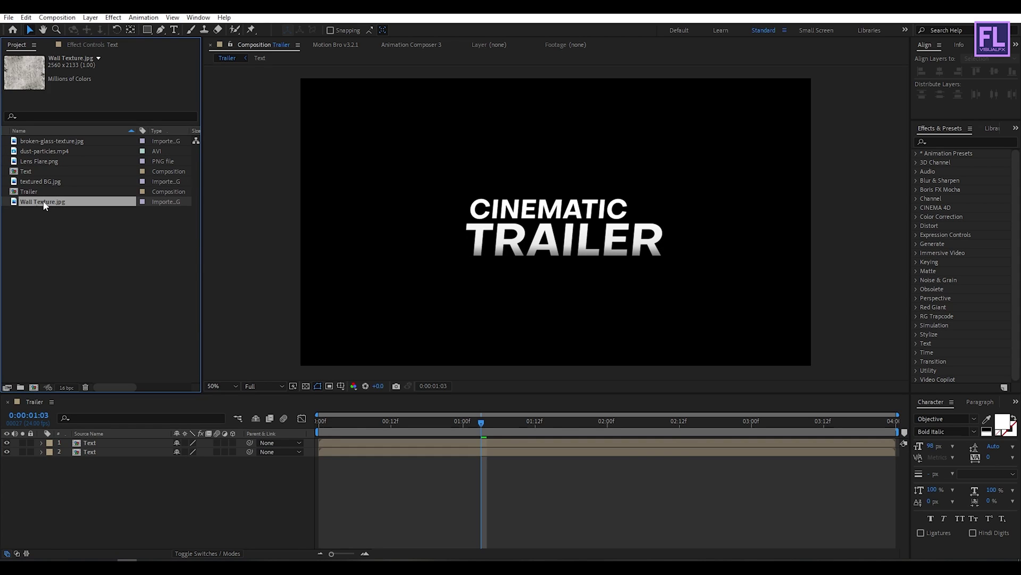
pyautogui.moveTo(41, 205); pyautogui.dragTo(105, 453)
pyautogui.moveTo(897, 223); pyautogui.dragTo(725, 248)
pyautogui.click(88, 453)
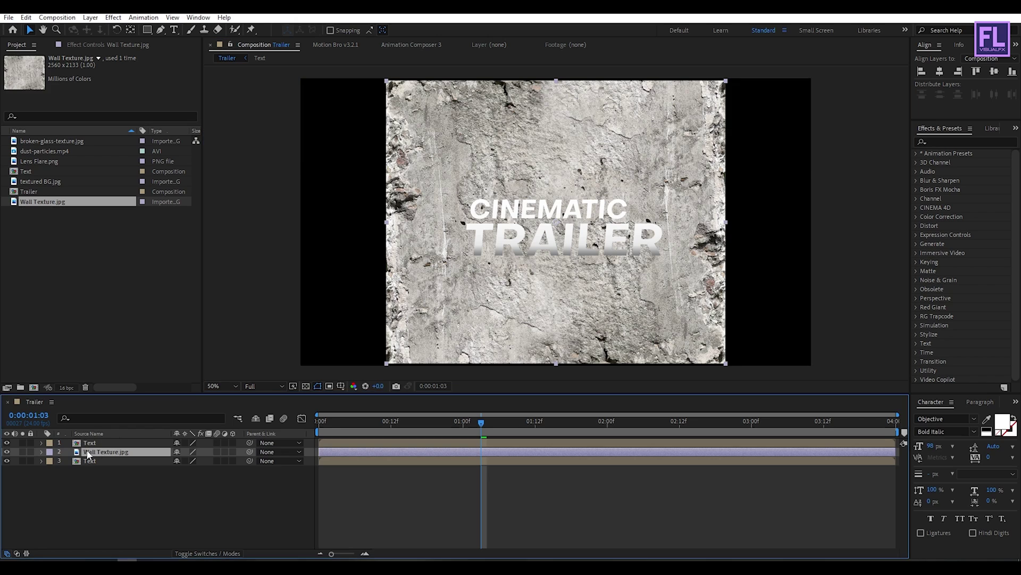
# - Set the Wall Texture.jpg layer's track matte to a luma matte of the Text layer above
pyautogui.click(218, 554)
pyautogui.click(229, 451)
pyautogui.click(247, 502)
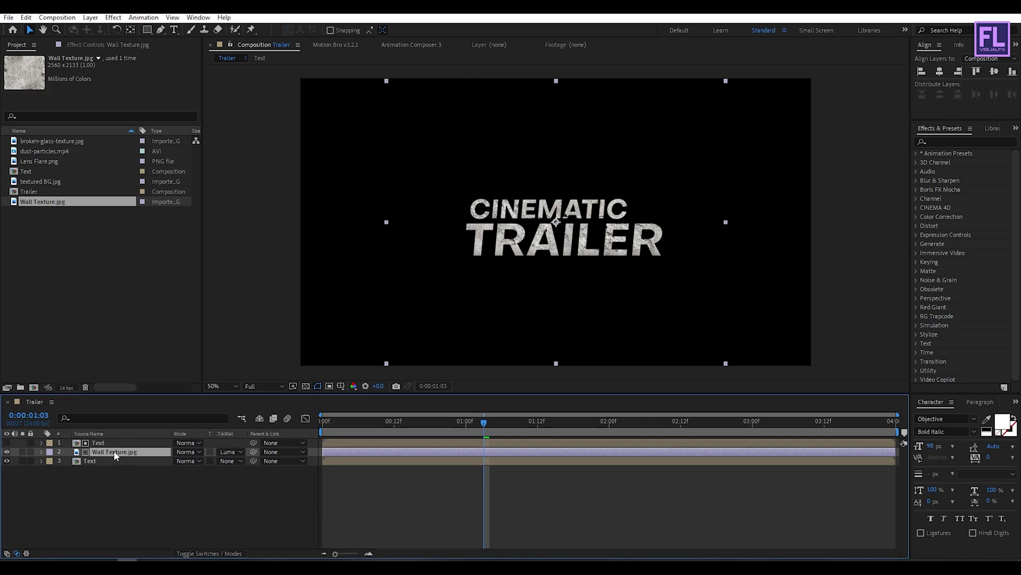
# - Set the Wall Texture.jpg layer's opacity to 82%
pyautogui.press('t')
pyautogui.click(181, 461)
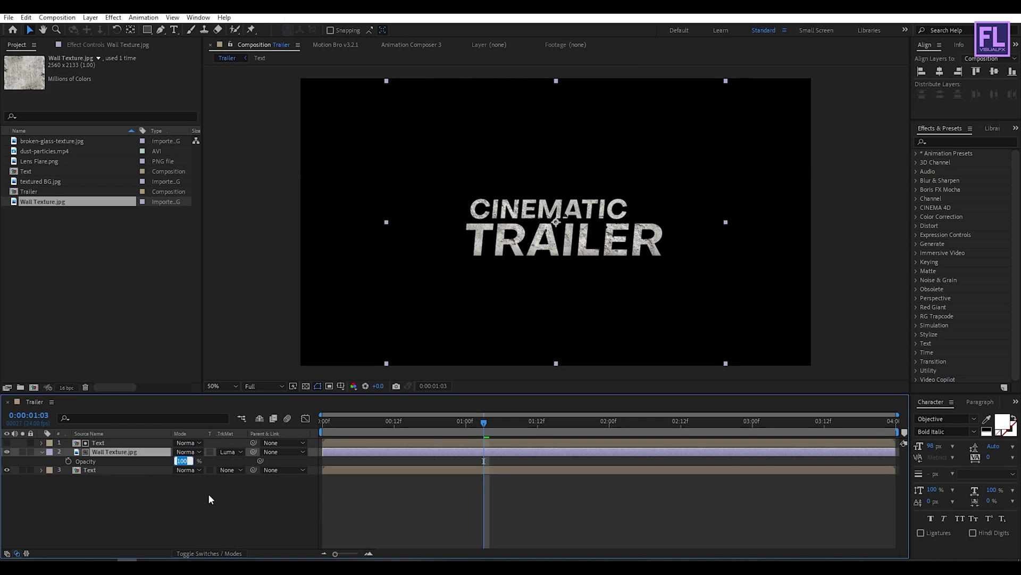
pyautogui.write('82')
pyautogui.click(176, 515)
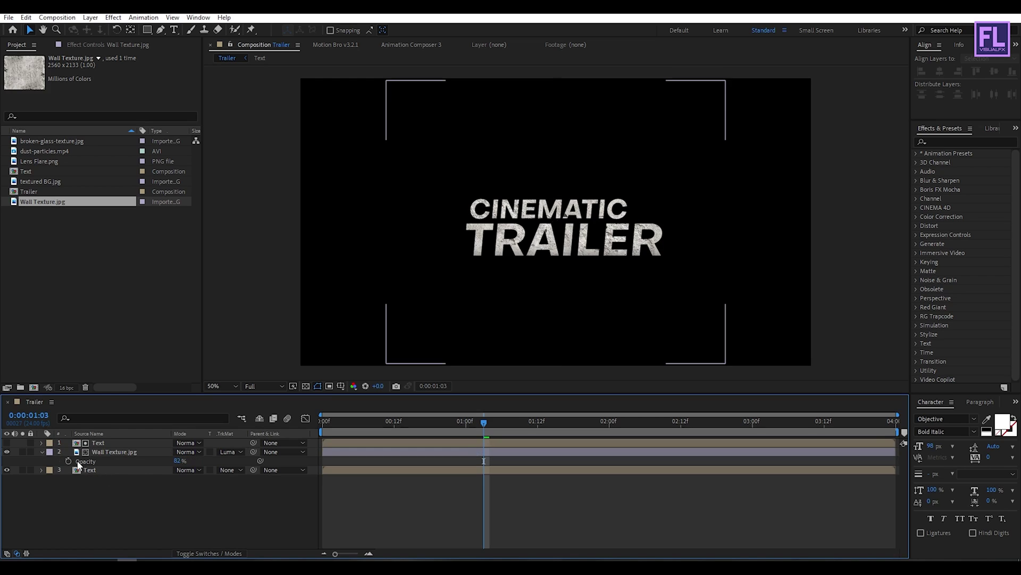
pyautogui.click(42, 452)
# - Duplicate the topmost Text layer used as the matte and turn on the duplicate's visibility
pyautogui.click(103, 444)
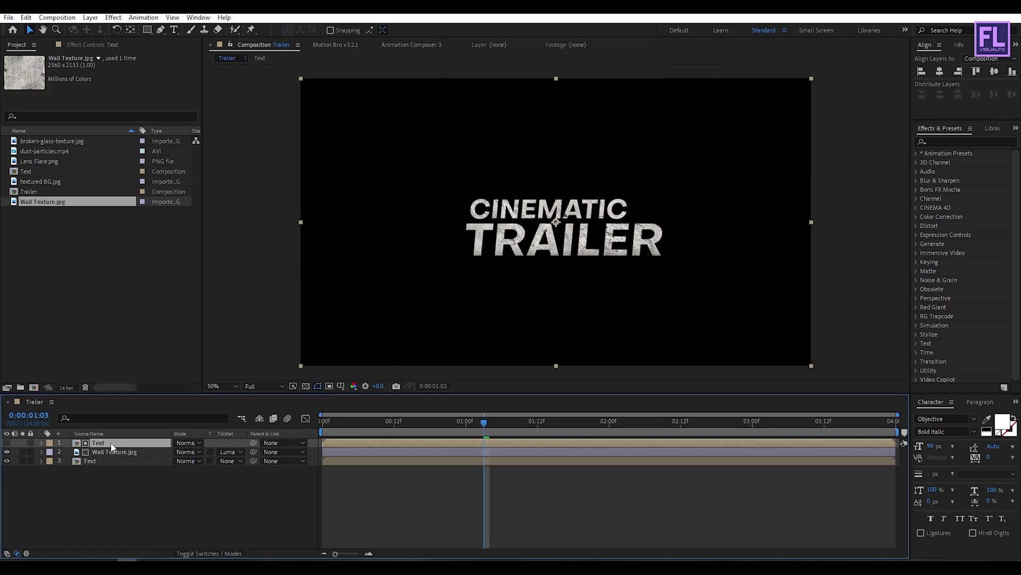
pyautogui.hotkey('ctrl', 'd')
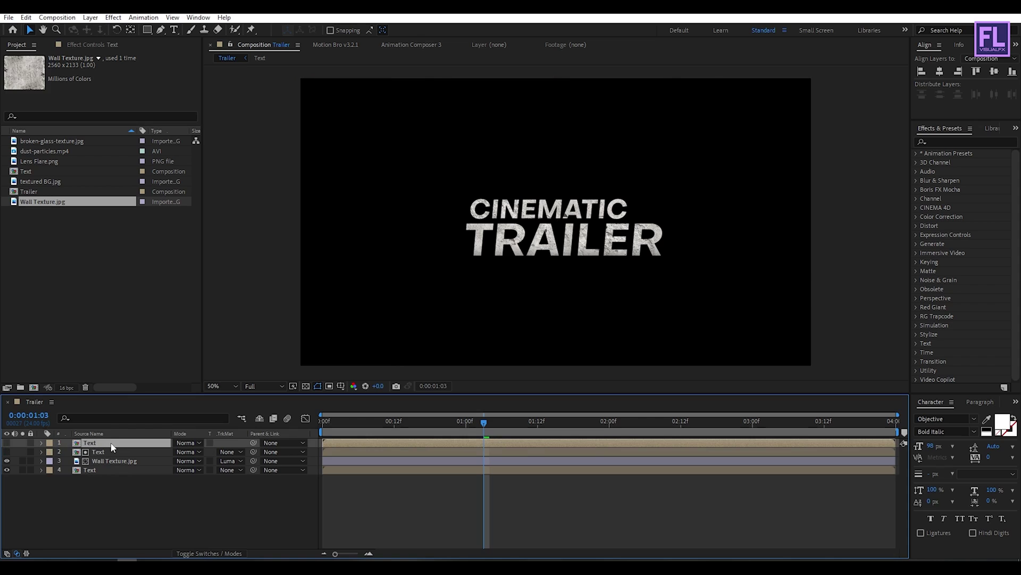
pyautogui.click(7, 442)
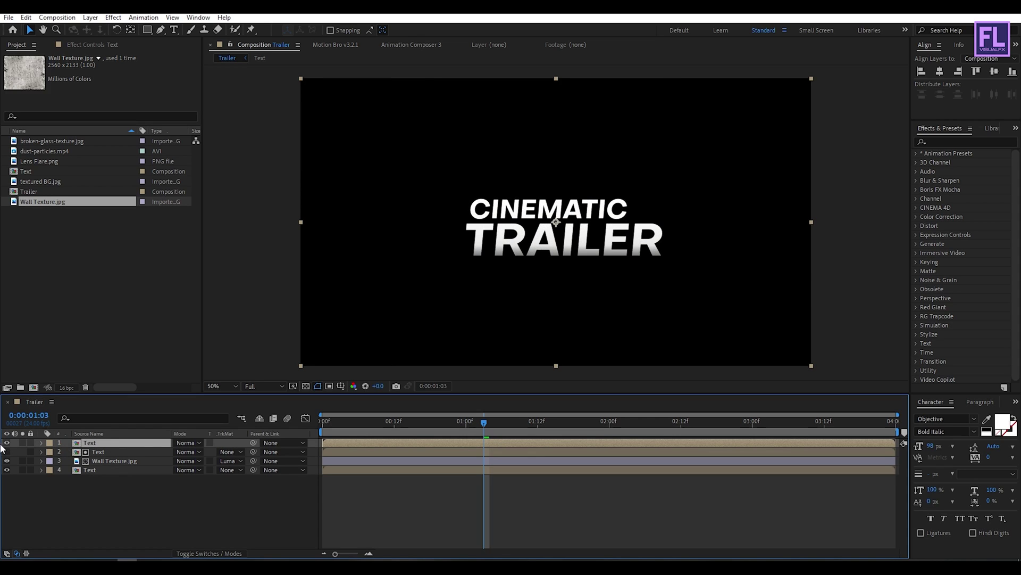
# - Draw a tall rectangular mask over the middle of the title on the top Text layer and feather it by 65 pixels
pyautogui.click(147, 30)
pyautogui.moveTo(527, 182); pyautogui.dragTo(590, 273)
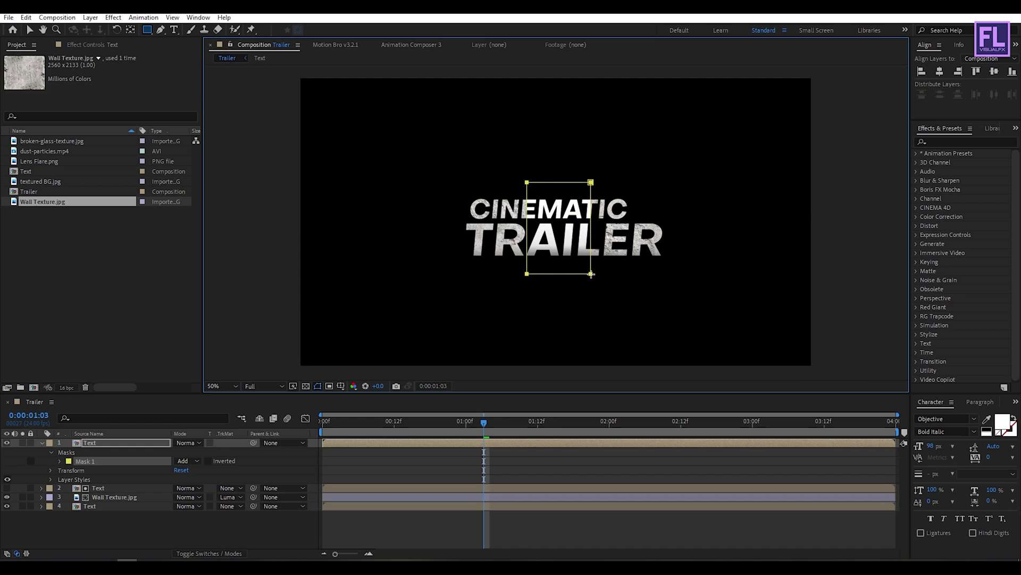
pyautogui.press('f')
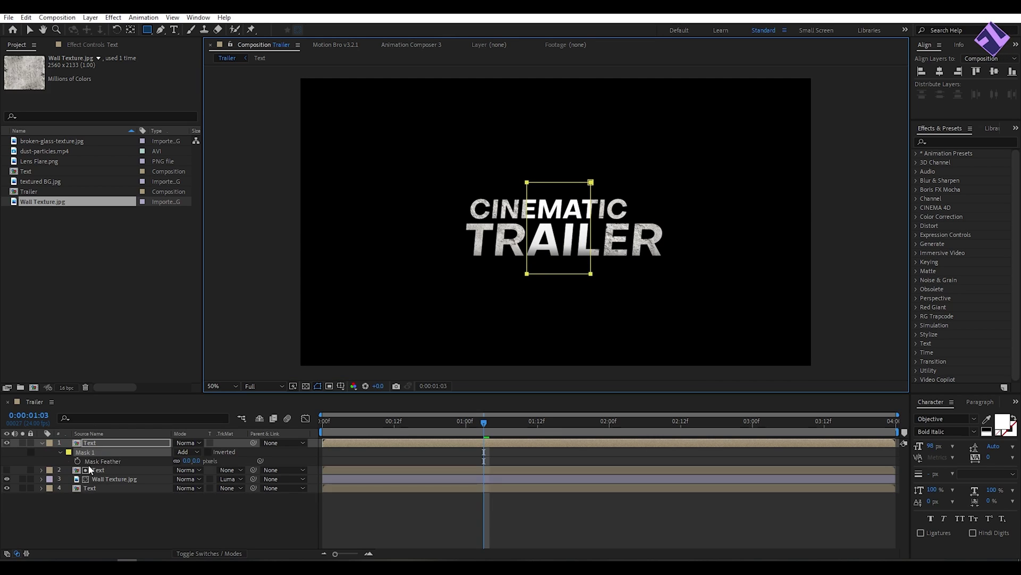
pyautogui.click(187, 460)
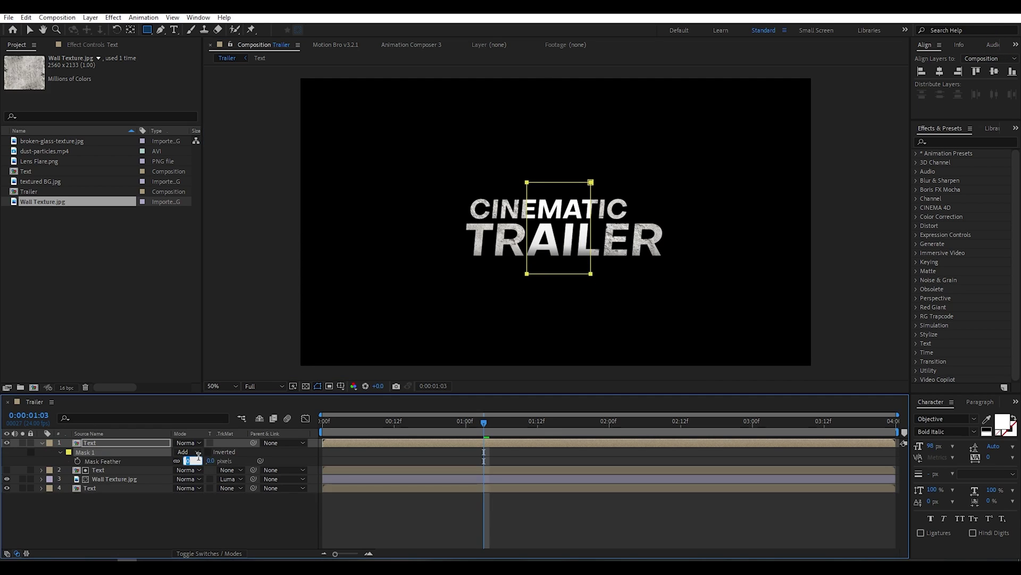
pyautogui.write('65')
pyautogui.press('Return')
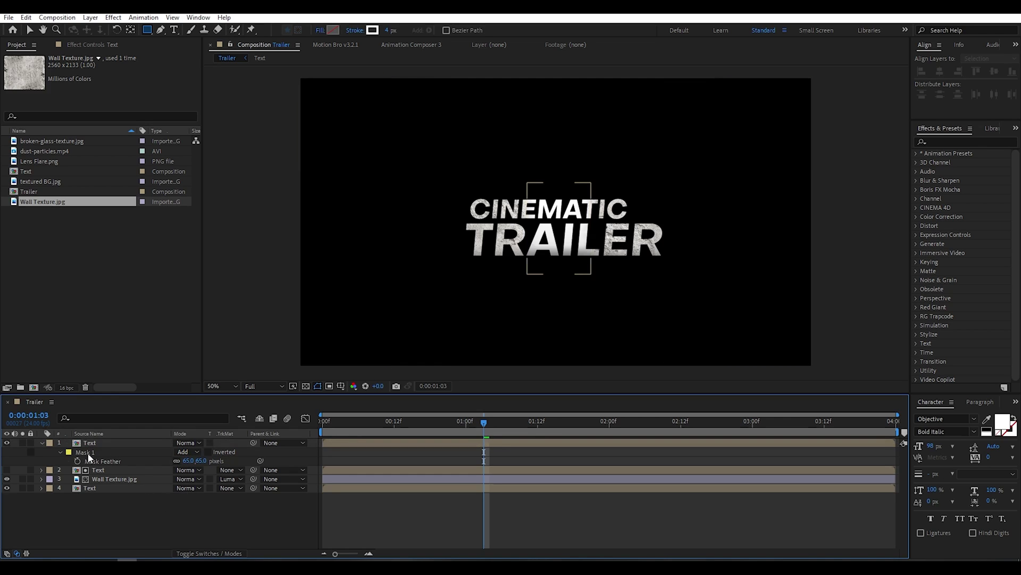
pyautogui.click(40, 442)
# - Set the top Text layer's blending mode to Add and apply a Gaussian Blur to it with Blurriness 12
pyautogui.click(197, 442)
pyautogui.click(258, 204)
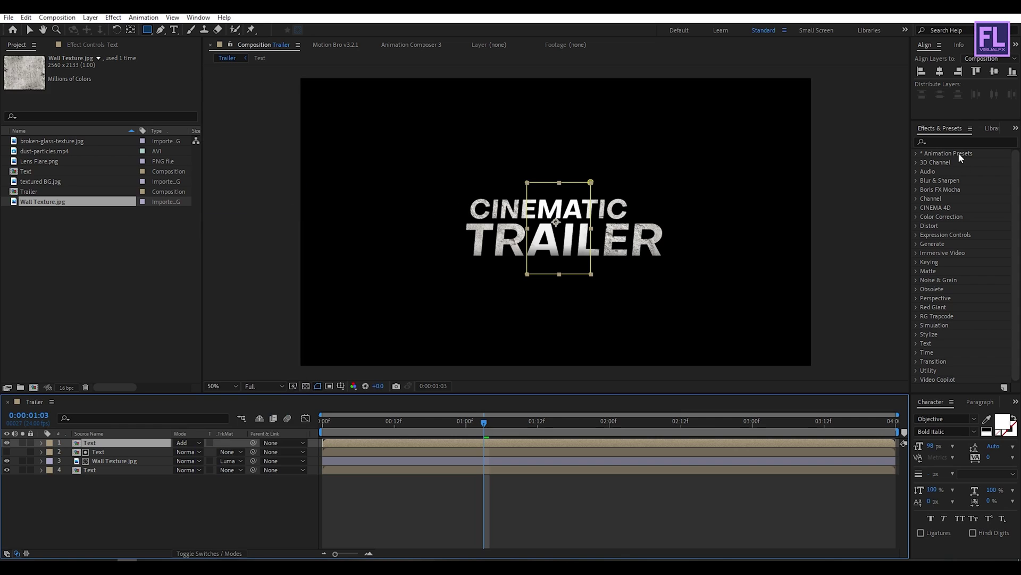
pyautogui.click(945, 140)
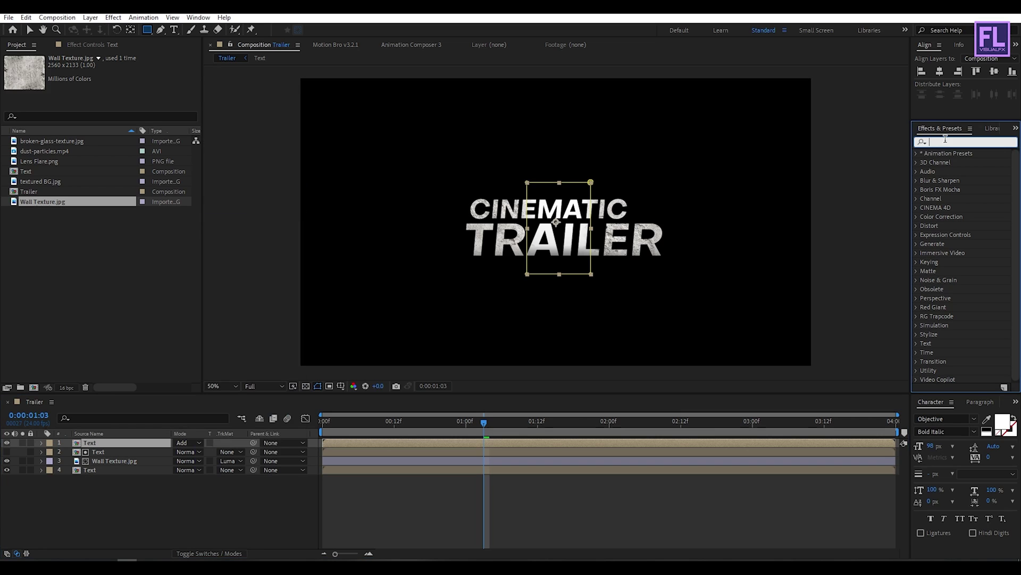
pyautogui.write('gau')
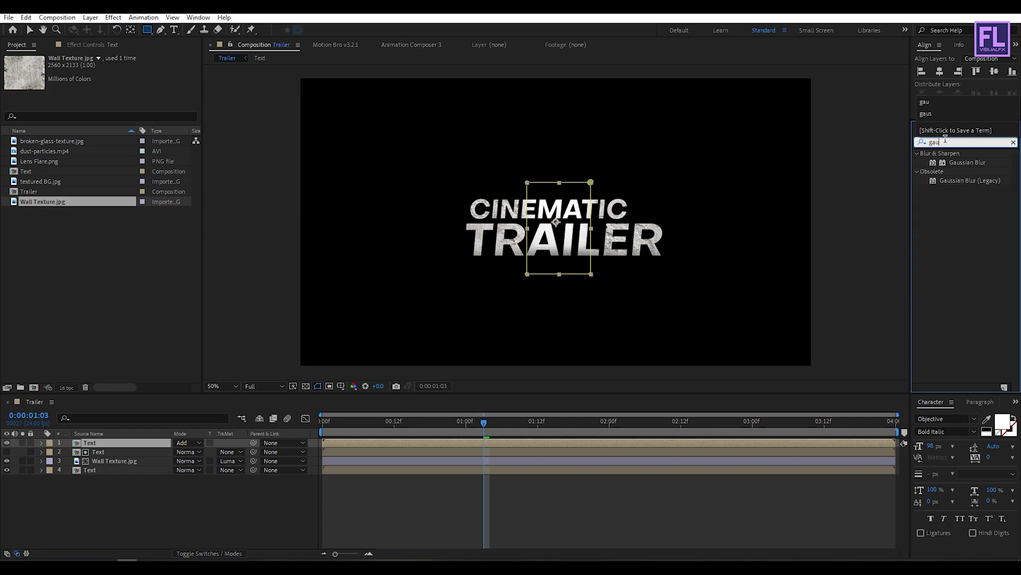
pyautogui.moveTo(960, 164); pyautogui.dragTo(105, 446)
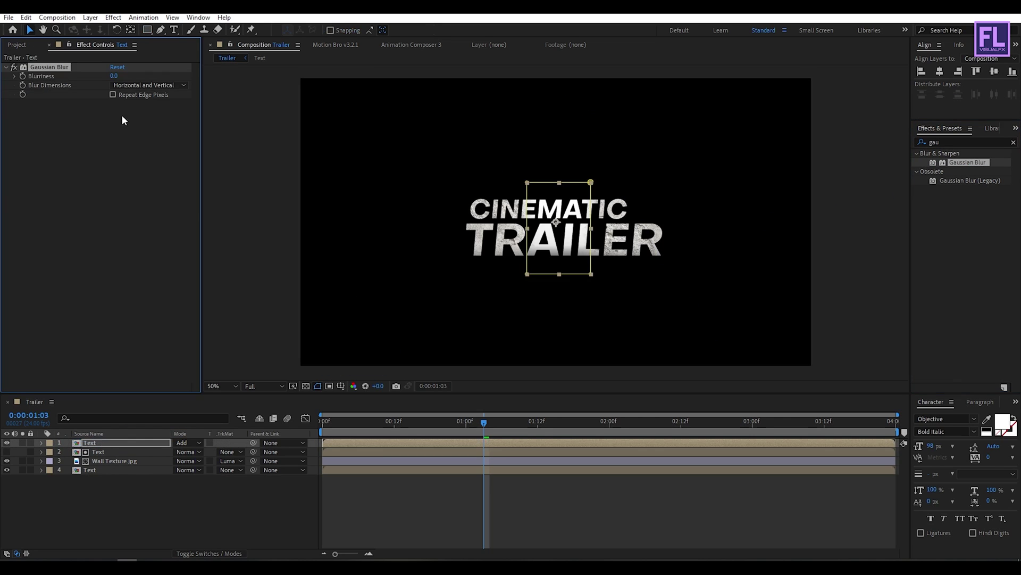
pyautogui.click(118, 76)
pyautogui.write('12')
pyautogui.click(113, 224)
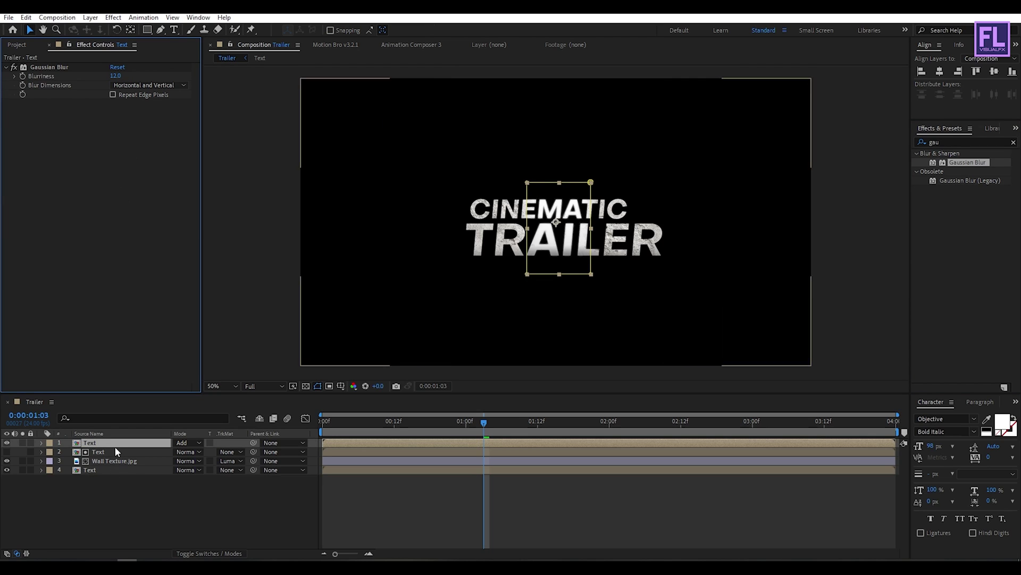
# - Set the top Text layer's opacity to 80%
pyautogui.press('t')
pyautogui.click(179, 452)
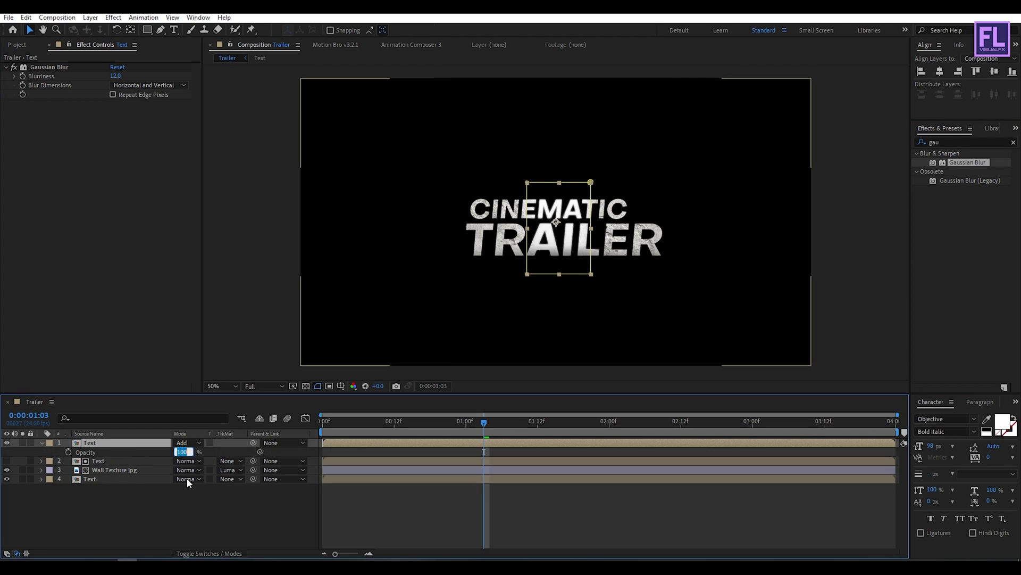
pyautogui.write('80')
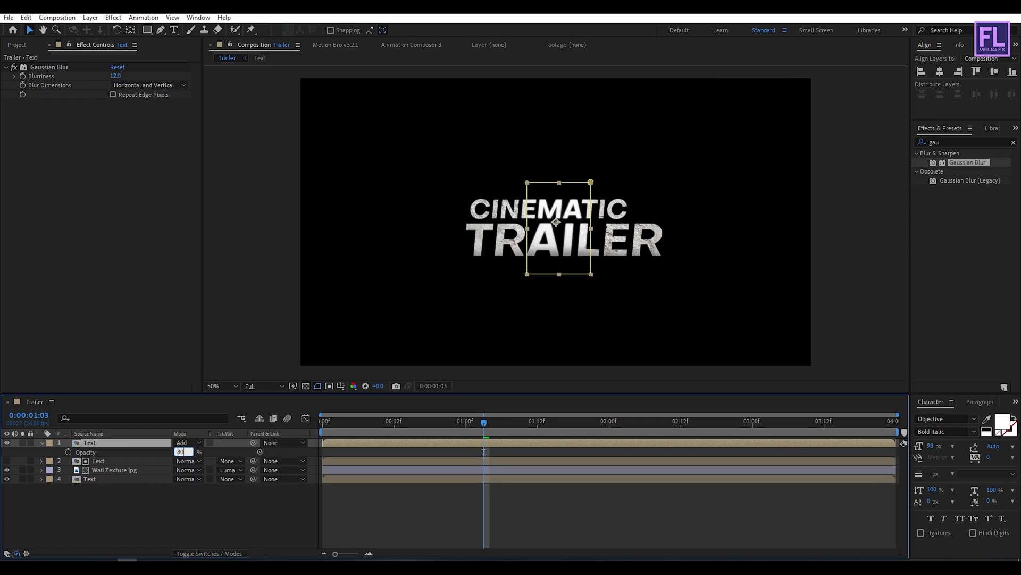
pyautogui.click(158, 501)
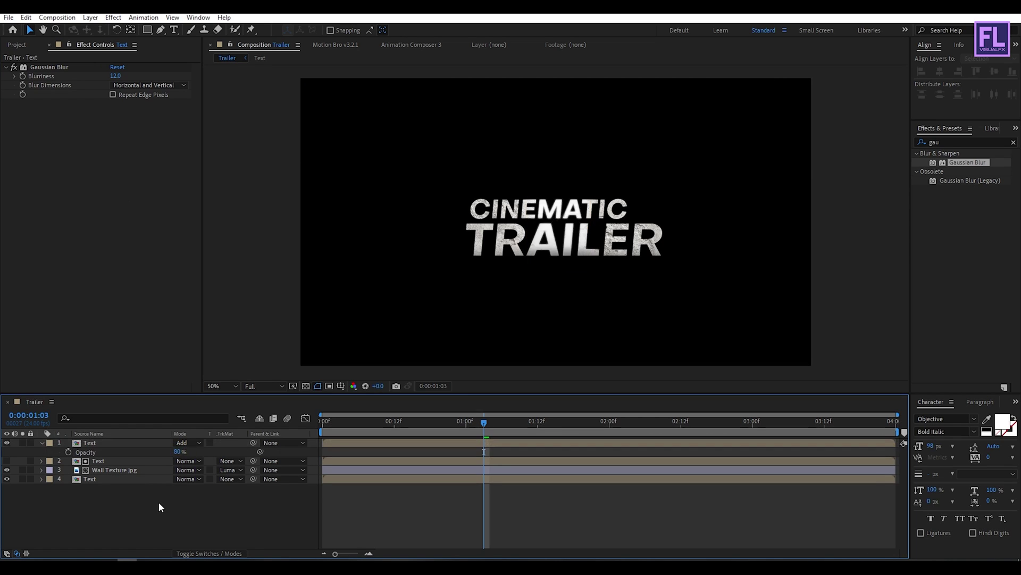
pyautogui.click(42, 442)
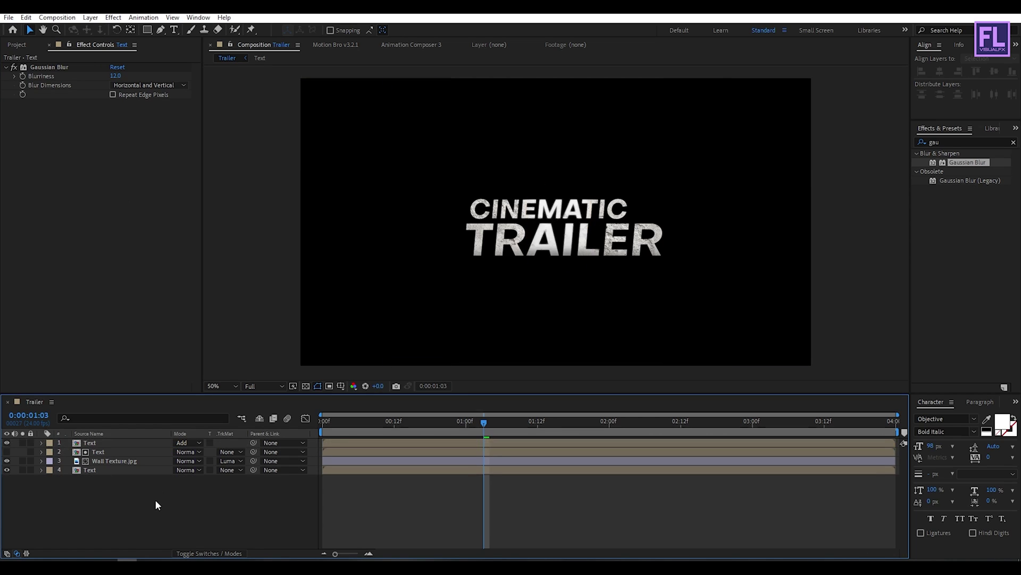
# - Place textured BG.jpg beneath all layers of the Trailer composition and scale it down to 37% so it fills the frame
pyautogui.click(17, 45)
pyautogui.click(60, 258)
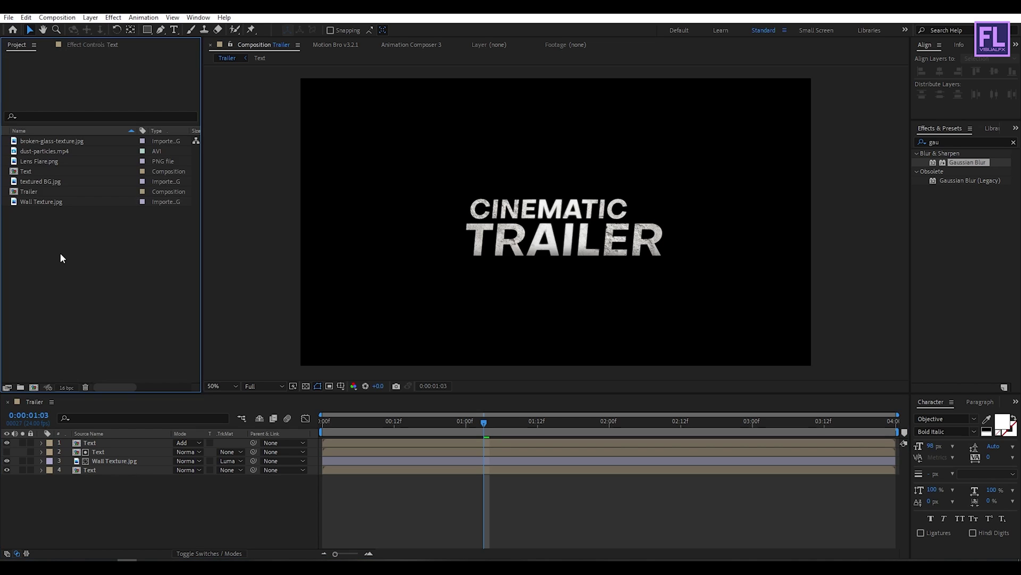
pyautogui.moveTo(30, 184); pyautogui.dragTo(123, 484)
pyautogui.press('s')
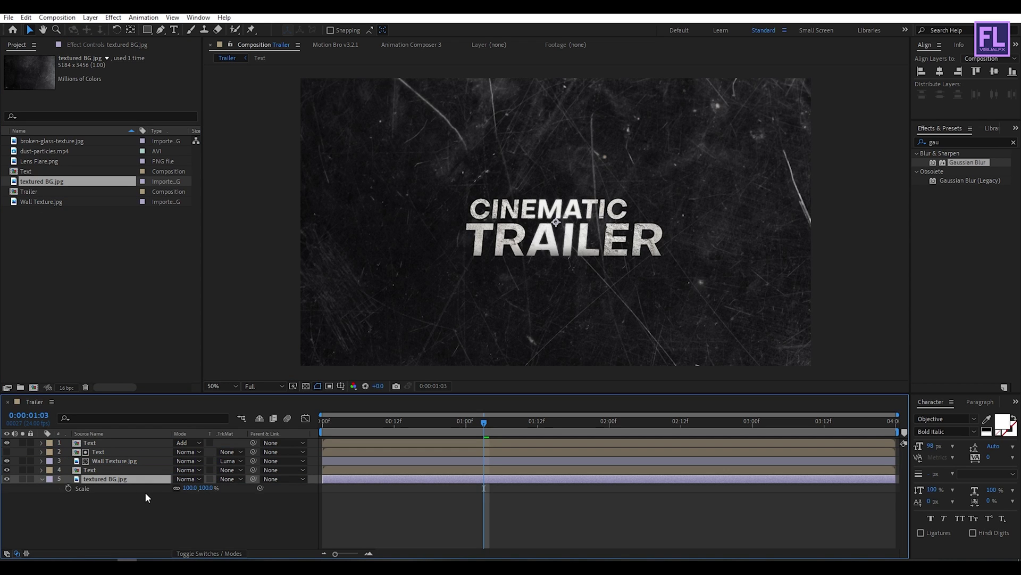
pyautogui.moveTo(191, 489); pyautogui.dragTo(160, 488)
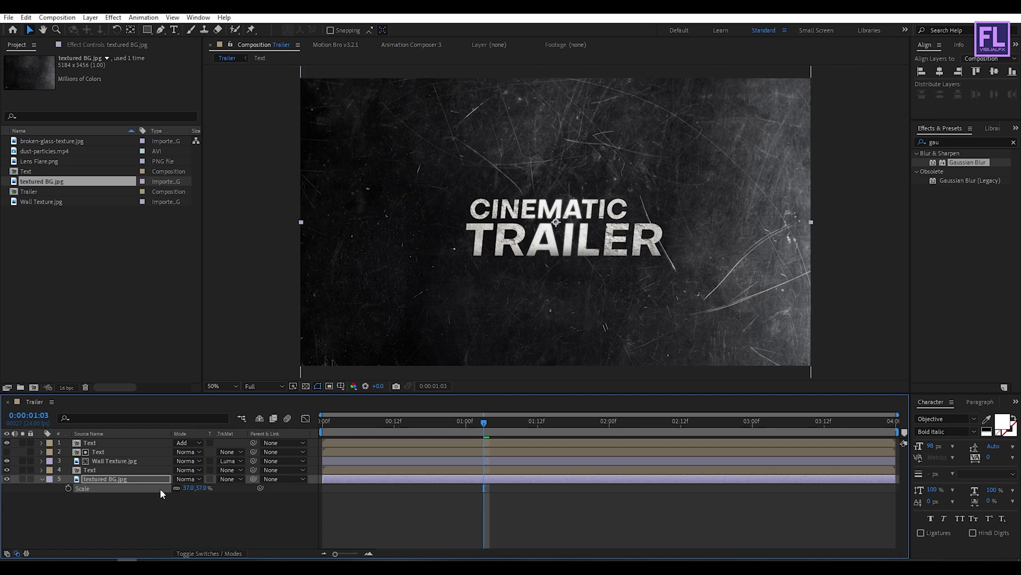
pyautogui.click(42, 478)
# - Apply the Curves effect to the textured BG.jpg layer and shape the RGB curve into an S that raises the highlights and lowers the shadows
pyautogui.hotkey('ctrl', '5')
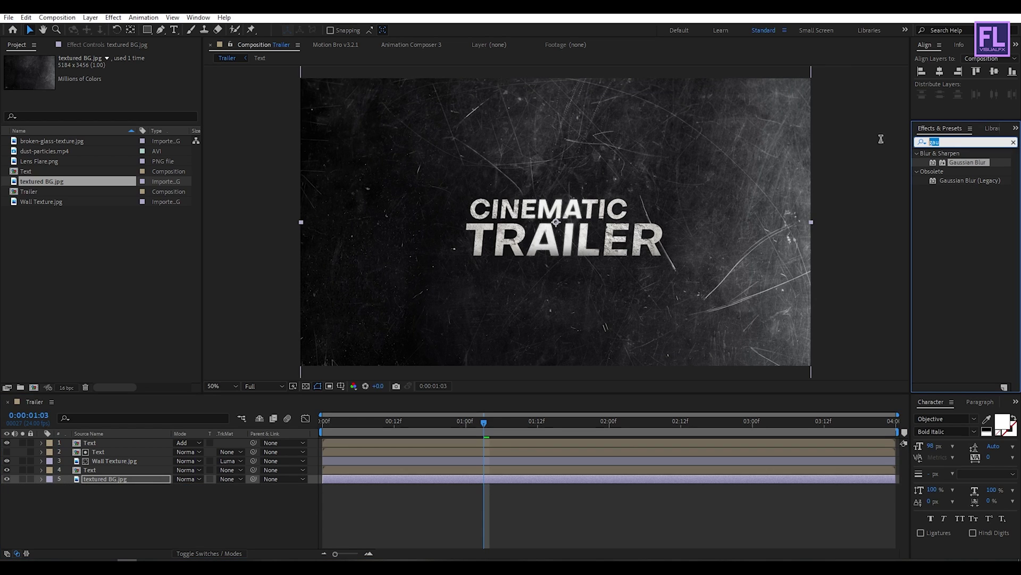
pyautogui.write('cur')
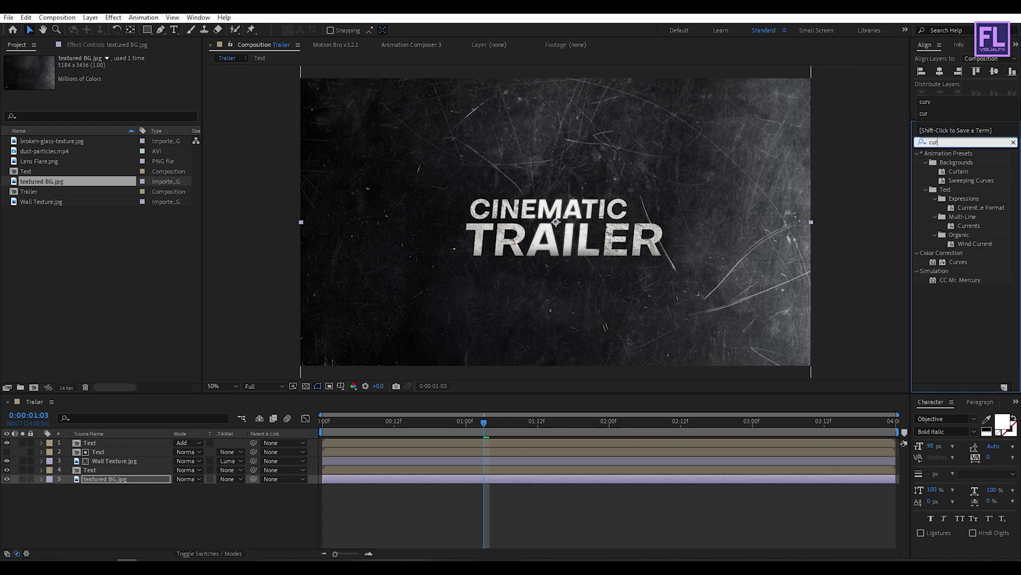
pyautogui.moveTo(958, 261); pyautogui.dragTo(148, 481)
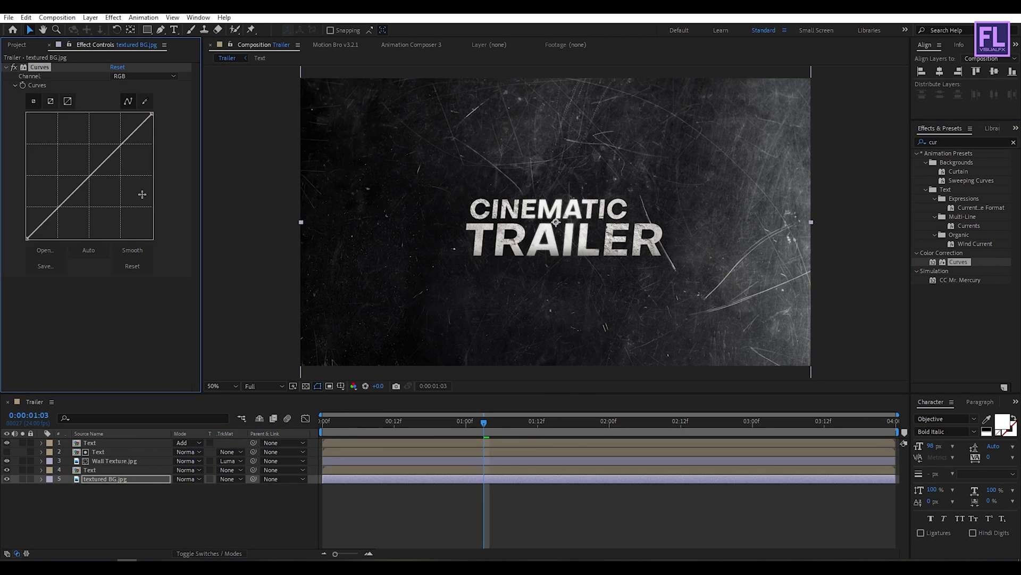
pyautogui.moveTo(124, 143); pyautogui.dragTo(115, 136)
pyautogui.moveTo(55, 205); pyautogui.dragTo(60, 219)
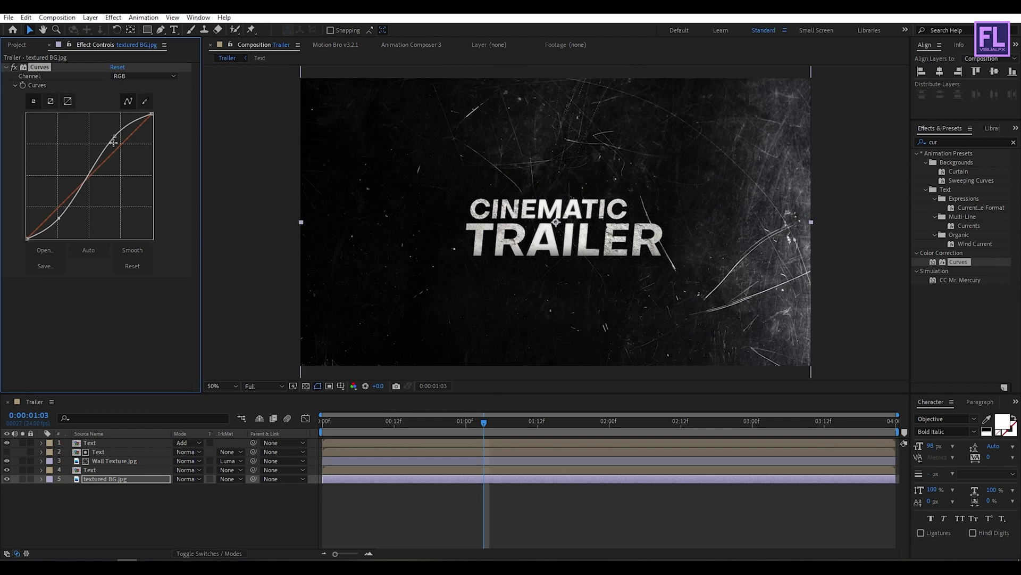
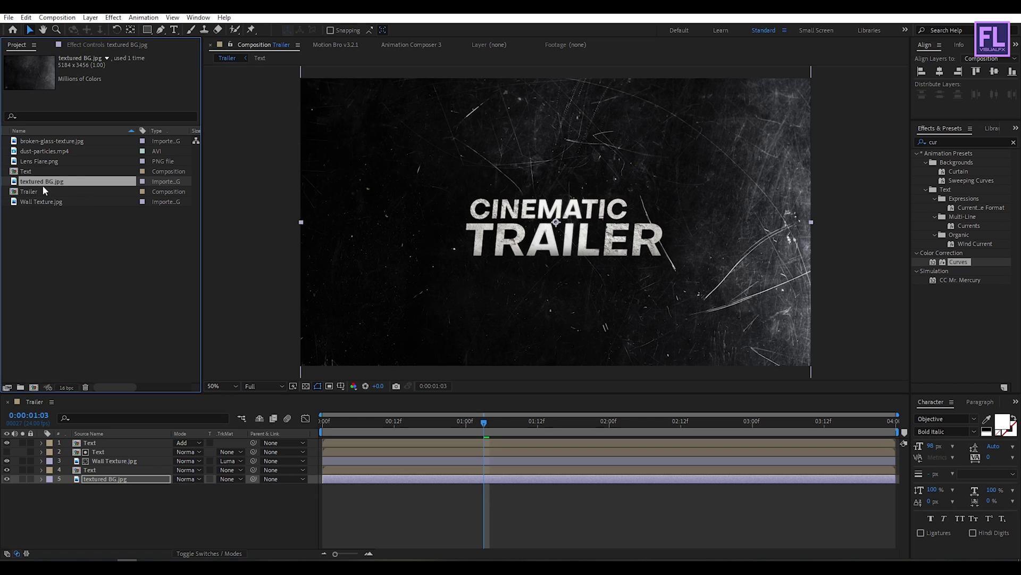
# - Place Lens Flare.png above all layers, set its blending mode to Add and move it down to the base of the TRAILER text
pyautogui.click(41, 162)
pyautogui.moveTo(41, 166); pyautogui.dragTo(118, 442)
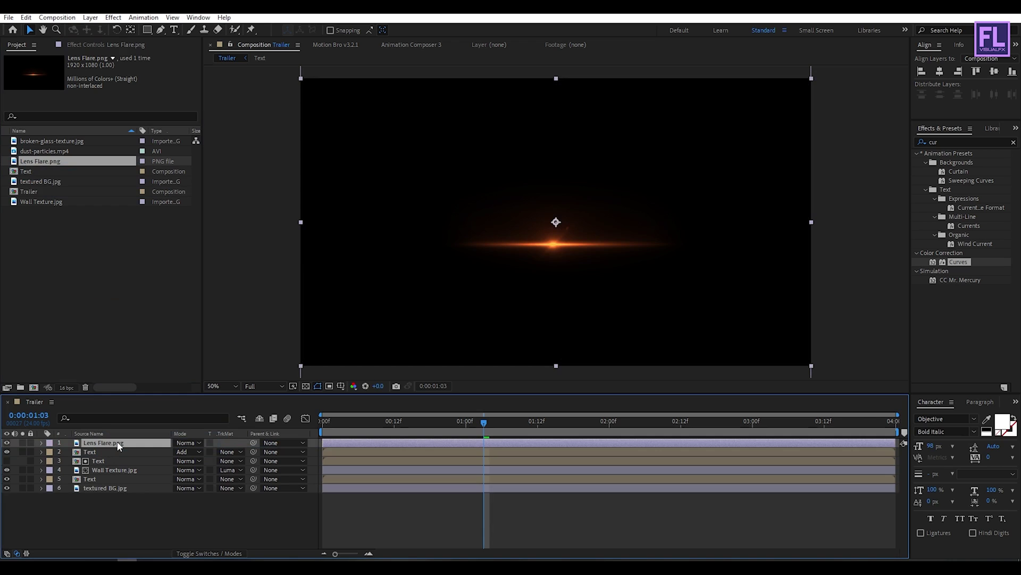
pyautogui.moveTo(526, 421); pyautogui.dragTo(406, 421)
pyautogui.click(186, 443)
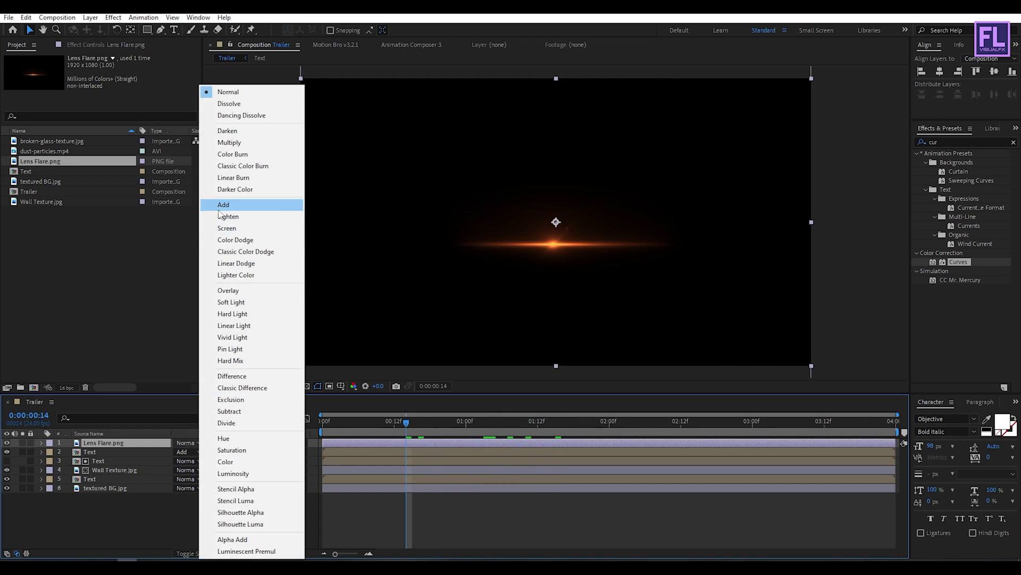
pyautogui.click(218, 206)
pyautogui.moveTo(588, 231); pyautogui.dragTo(585, 240)
# - Add an opacity keyframe of 0% to the Lens Flare.png layer at 0:00:00:00
pyautogui.moveTo(409, 421); pyautogui.dragTo(298, 430)
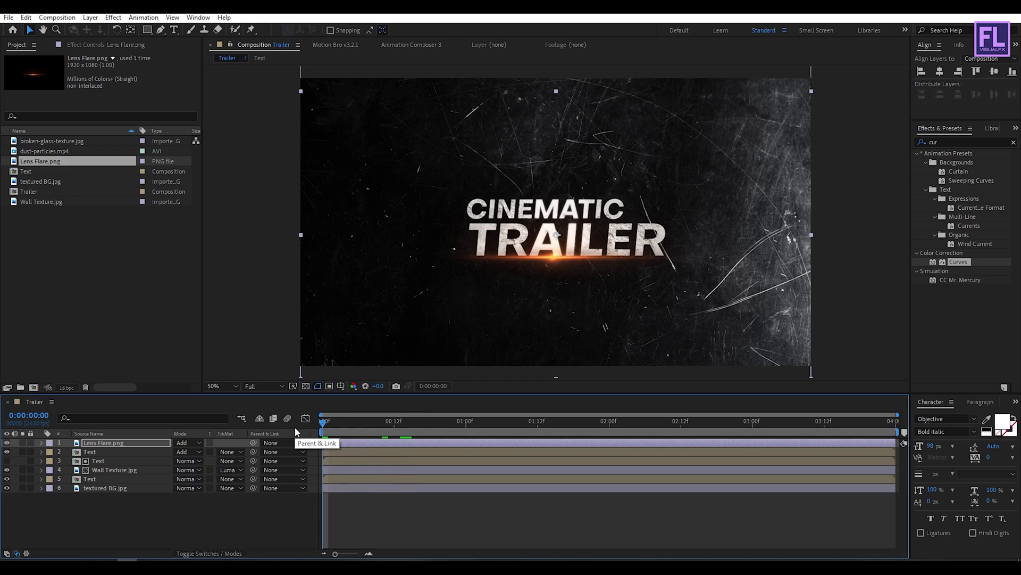
pyautogui.press('t')
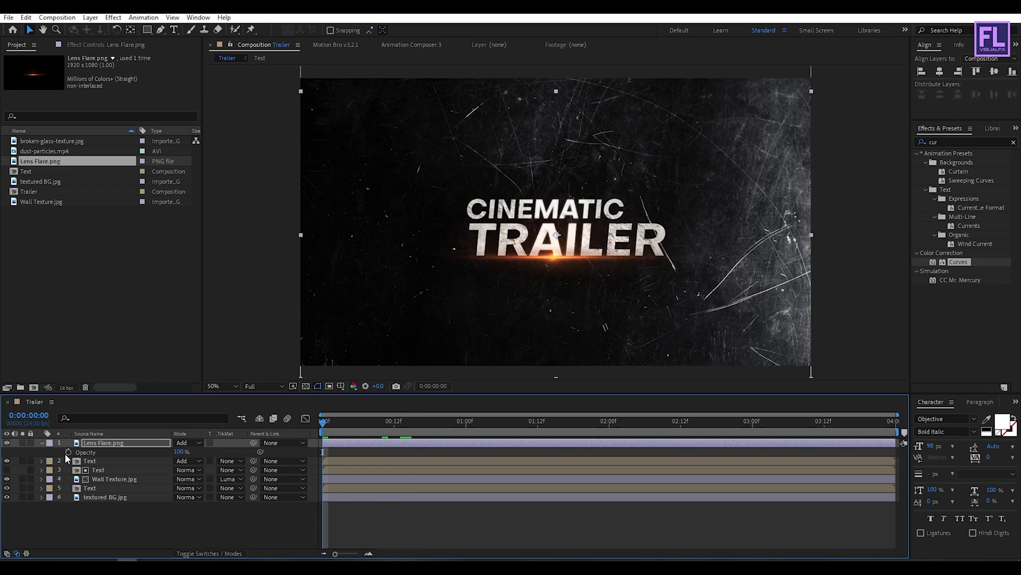
pyautogui.click(68, 452)
pyautogui.click(179, 452)
pyautogui.write('0')
pyautogui.press('Return')
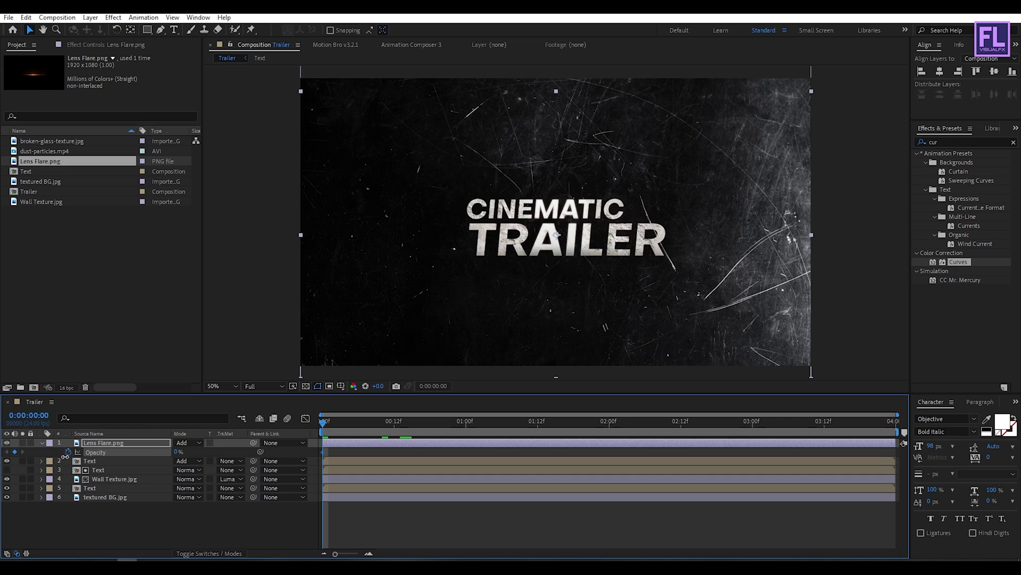
# - Add an opacity keyframe of 100% to the Lens Flare.png layer at 0:00:00:10
pyautogui.moveTo(324, 423); pyautogui.dragTo(382, 424)
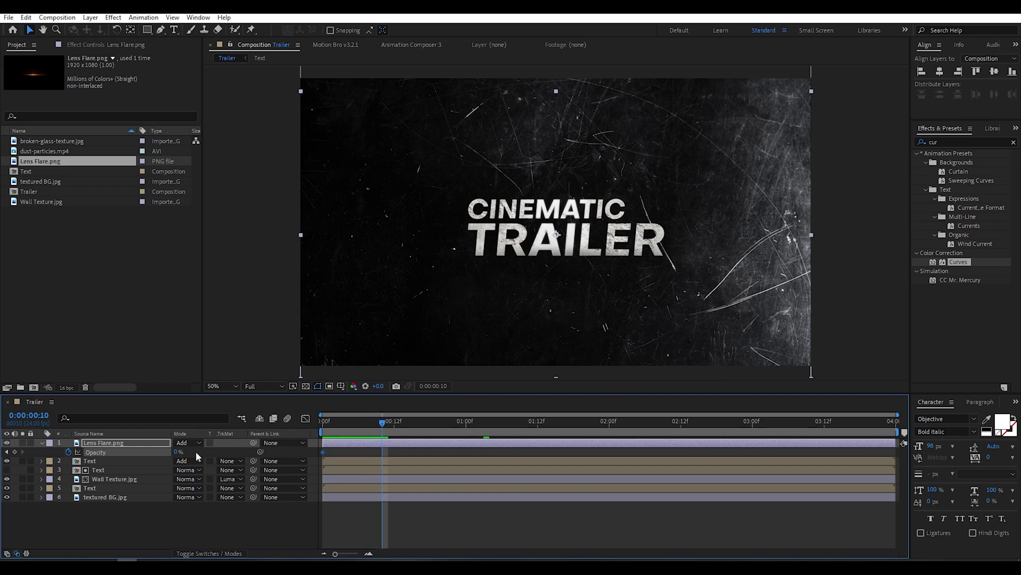
pyautogui.click(177, 452)
pyautogui.write('100')
pyautogui.press('Return')
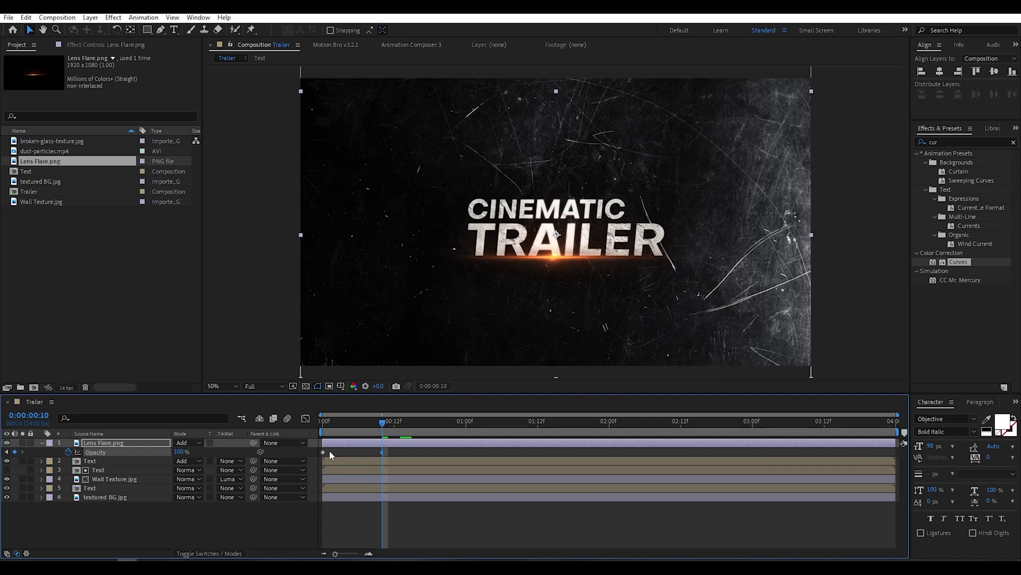
# - Apply Easy Ease to both opacity keyframes of the Lens Flare.png layer and collapse its properties
pyautogui.moveTo(403, 452); pyautogui.dragTo(298, 455)
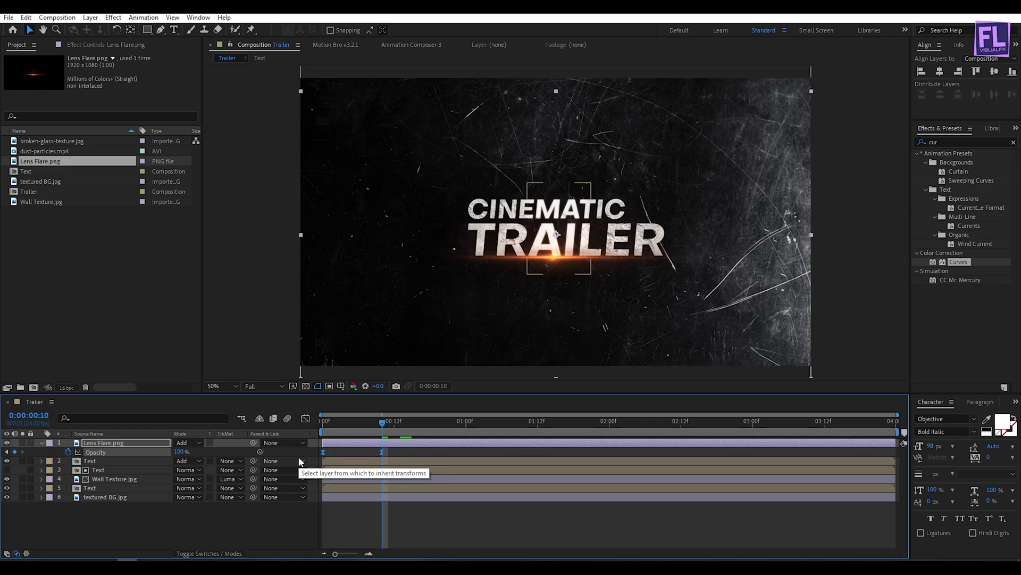
pyautogui.press('F9')
pyautogui.click(41, 442)
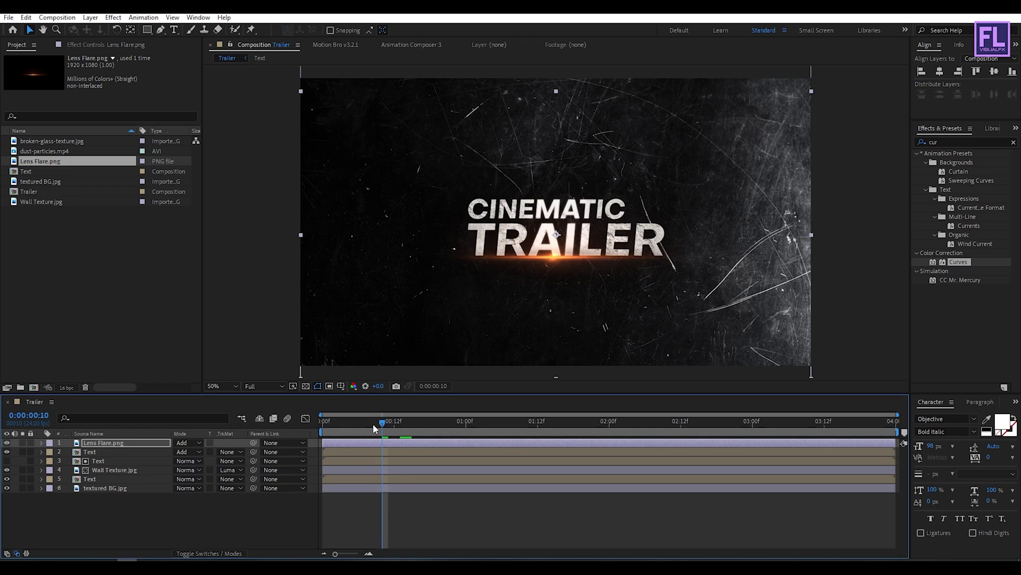
# - Place broken-glass-texture.jpg above all layers in the Trailer composition and set its blending mode to Add
pyautogui.click(85, 515)
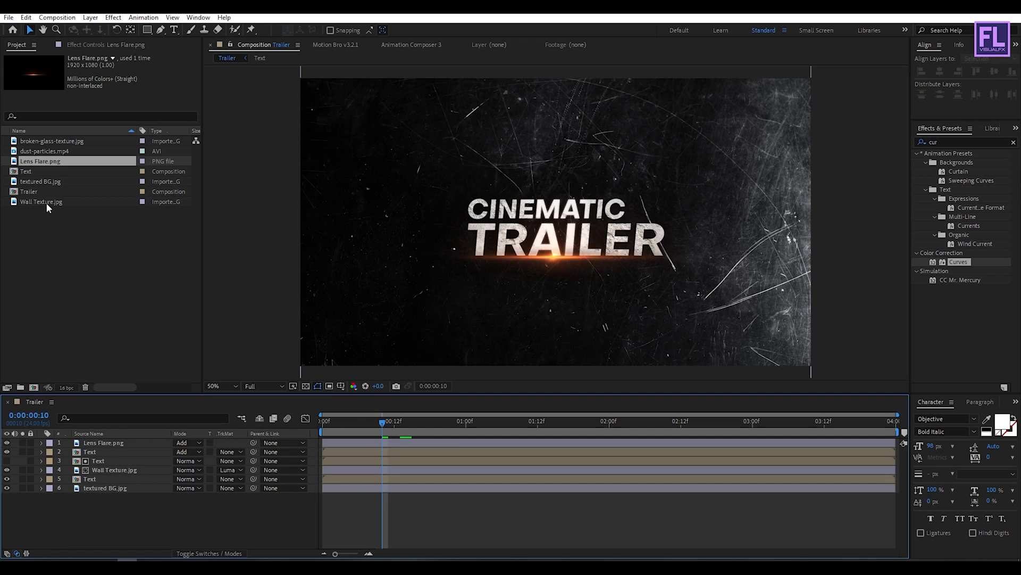
pyautogui.click(43, 141)
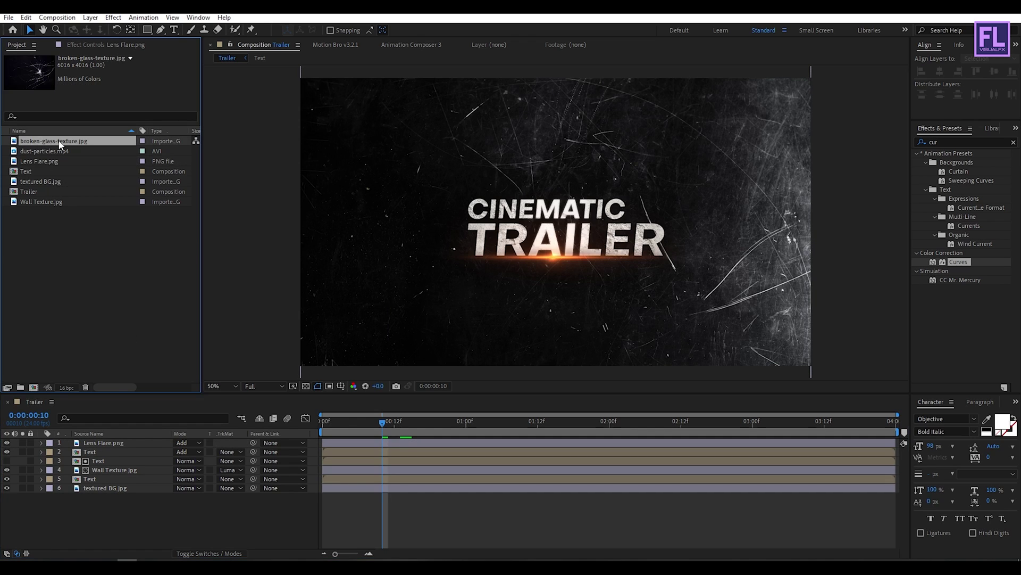
pyautogui.moveTo(60, 142); pyautogui.dragTo(123, 442)
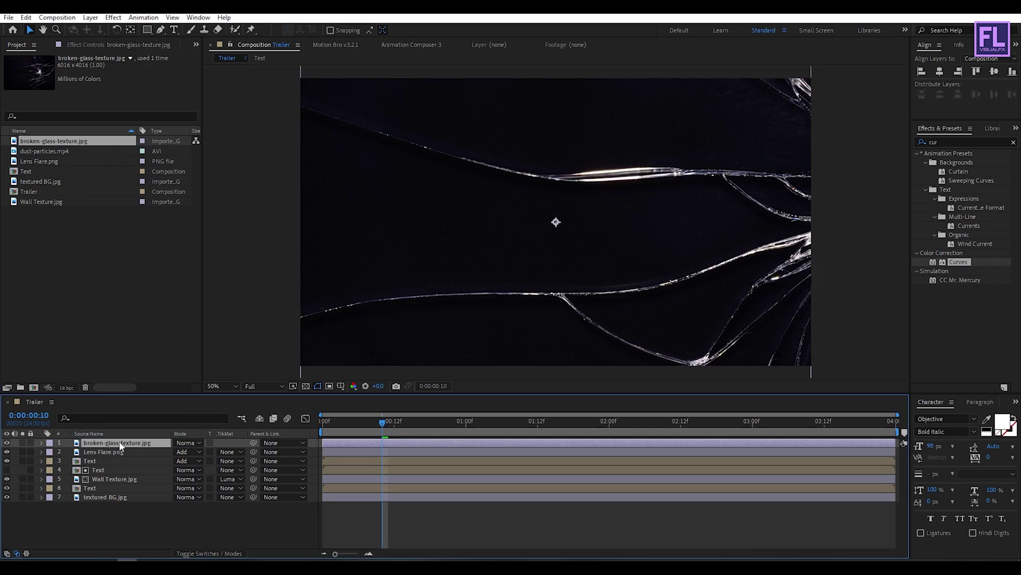
pyautogui.click(186, 443)
pyautogui.click(253, 205)
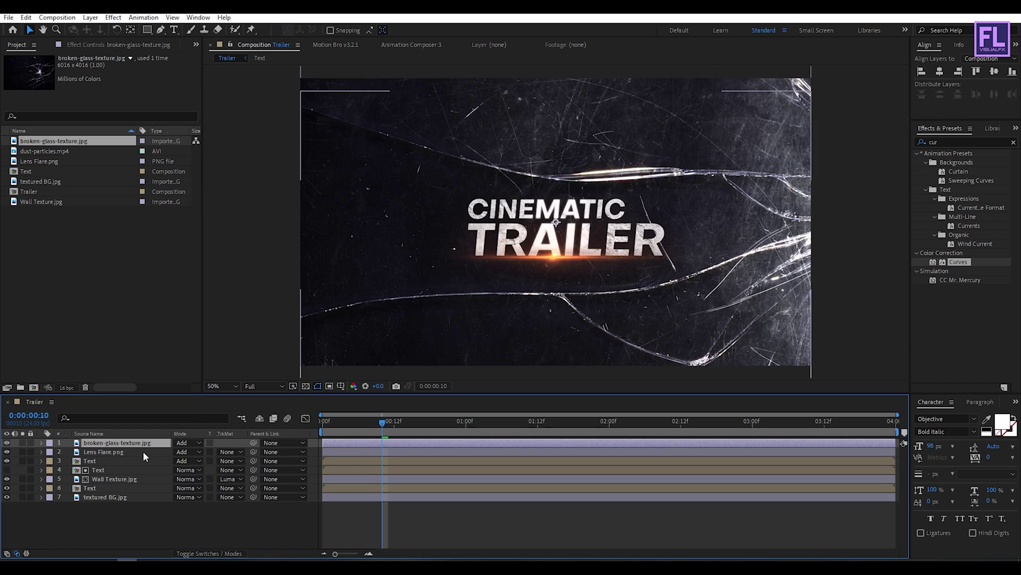
pyautogui.moveTo(690, 257); pyautogui.dragTo(693, 235)
# - Turn on the 3D switch for all seven layers of the Trailer composition
pyautogui.moveTo(94, 529); pyautogui.dragTo(133, 441)
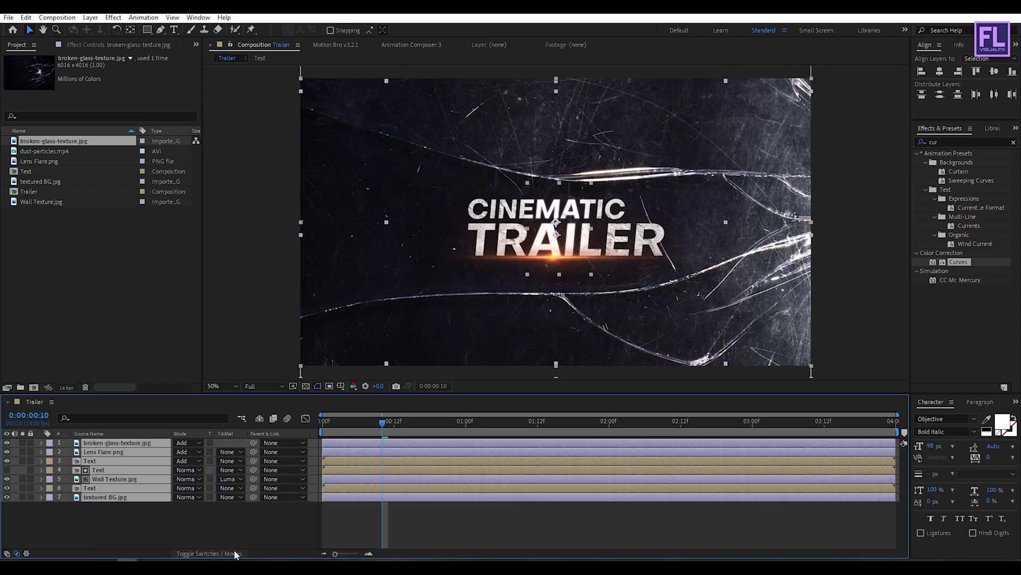
pyautogui.click(235, 552)
pyautogui.click(233, 442)
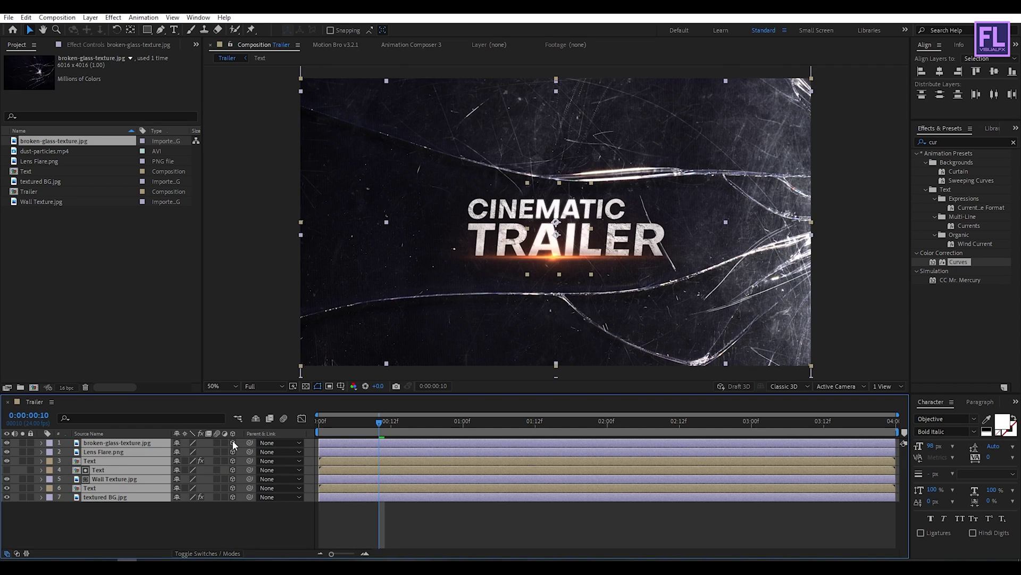
pyautogui.click(101, 521)
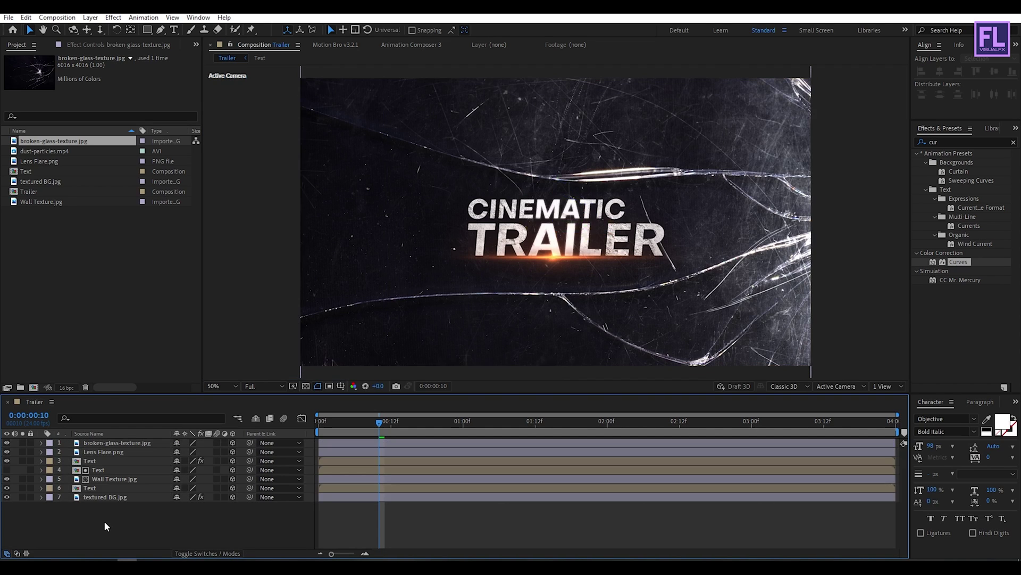
# - Push the textured BG.jpg layer back in depth by setting its Z position to 2200, and collapse its properties
pyautogui.click(110, 498)
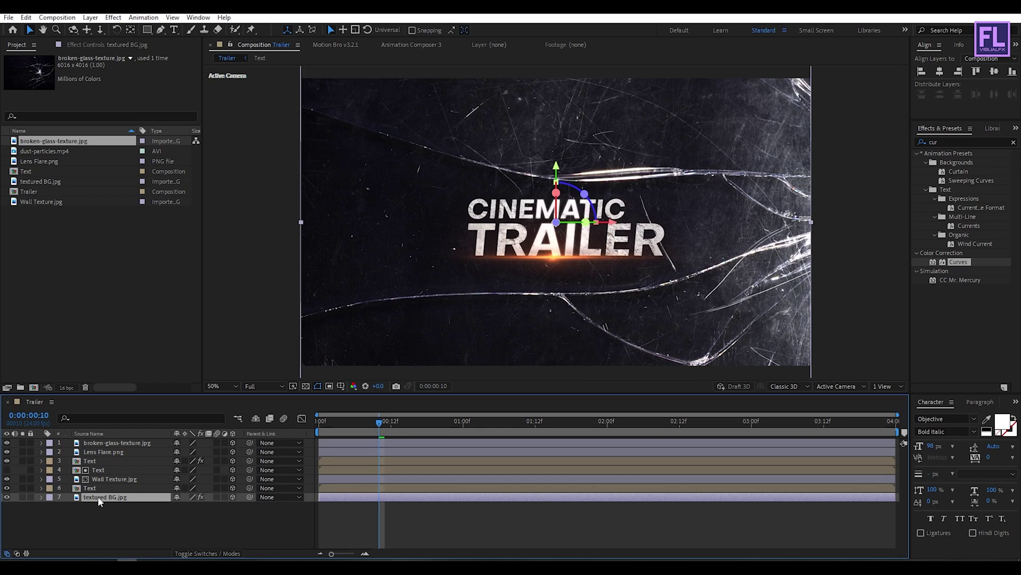
pyautogui.press('p')
pyautogui.click(210, 506)
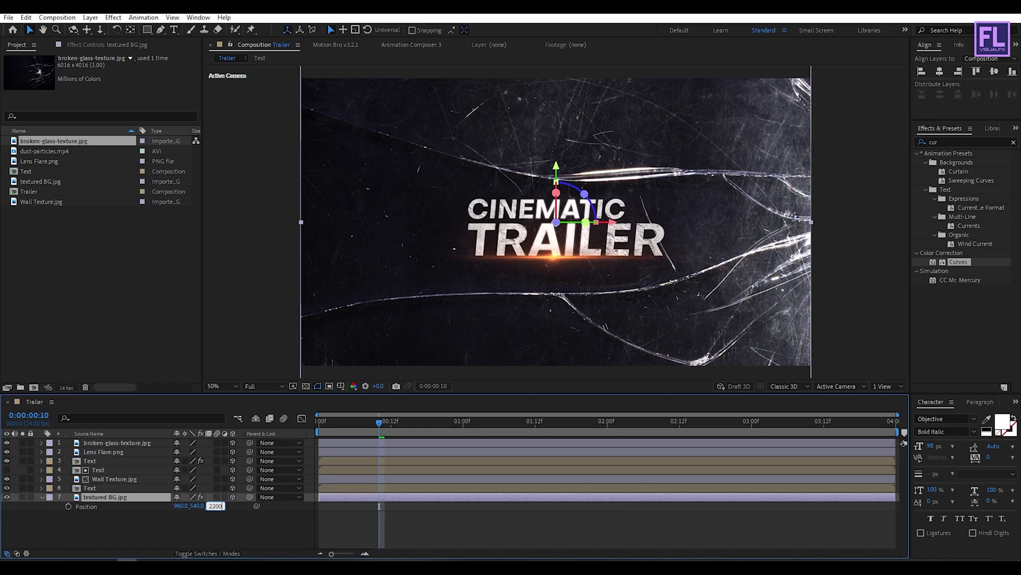
pyautogui.press('Return')
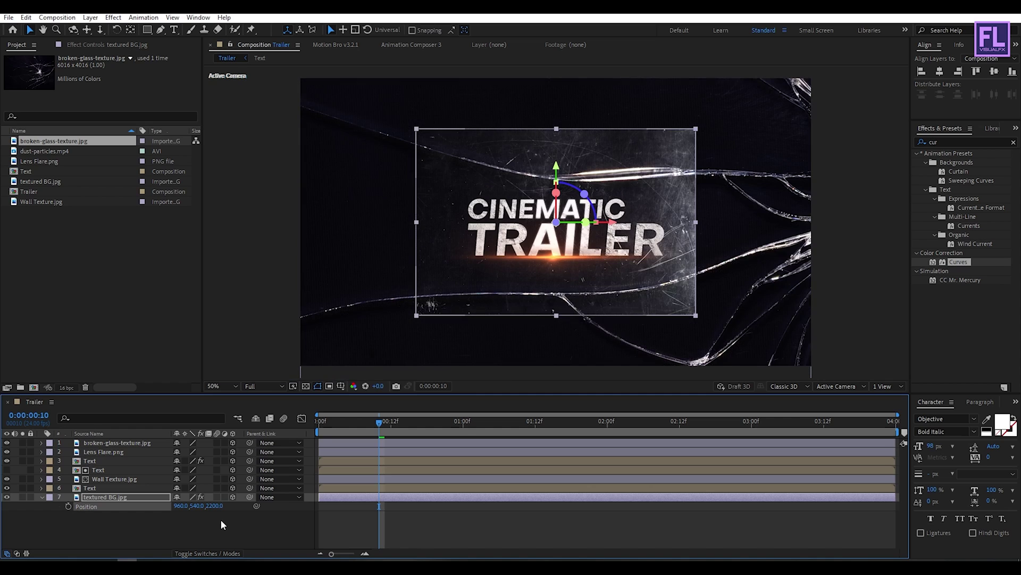
pyautogui.click(43, 497)
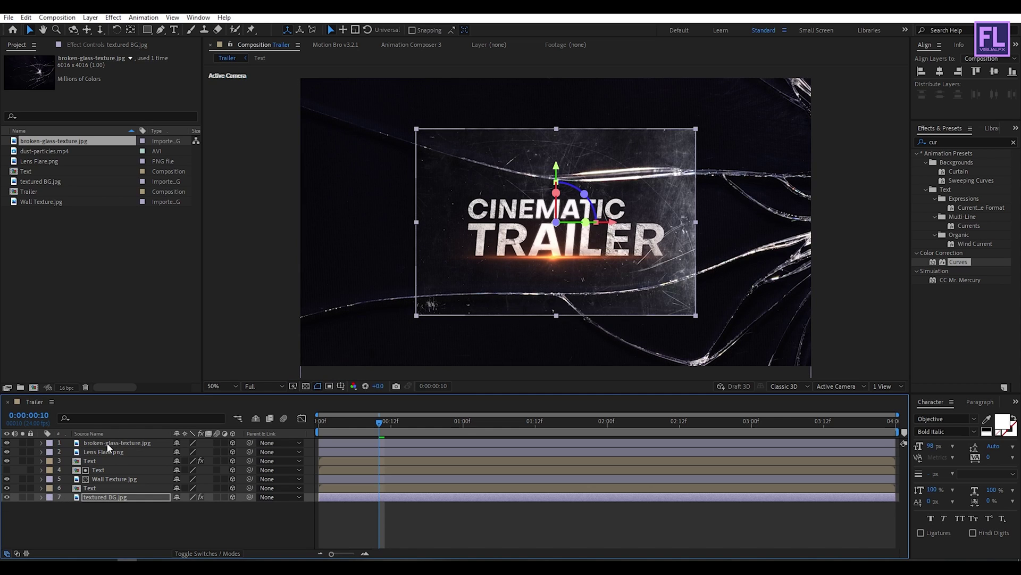
# - Bring the broken-glass-texture.jpg layer forward by setting its Z position to -1200
pyautogui.click(107, 444)
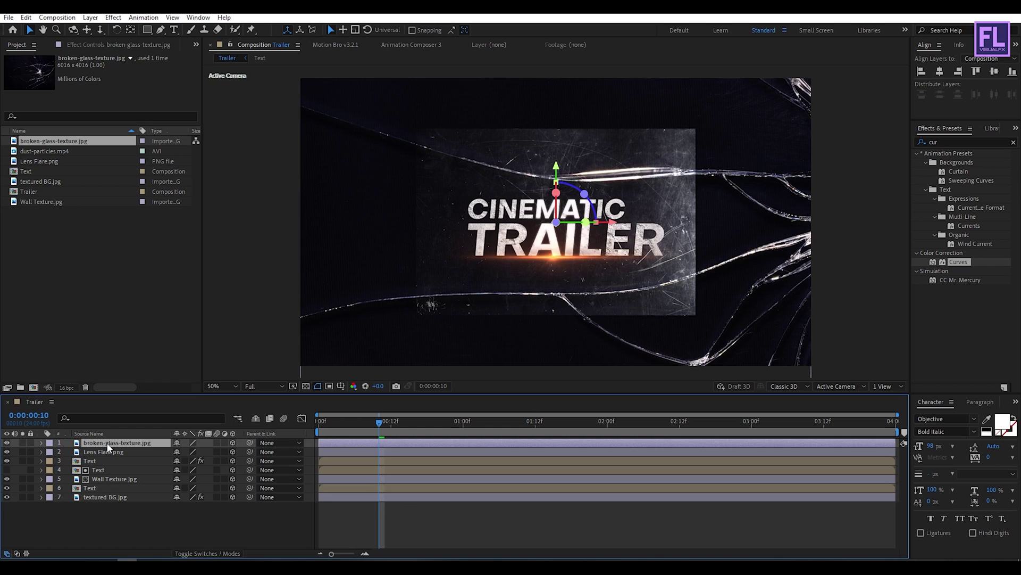
pyautogui.press('p')
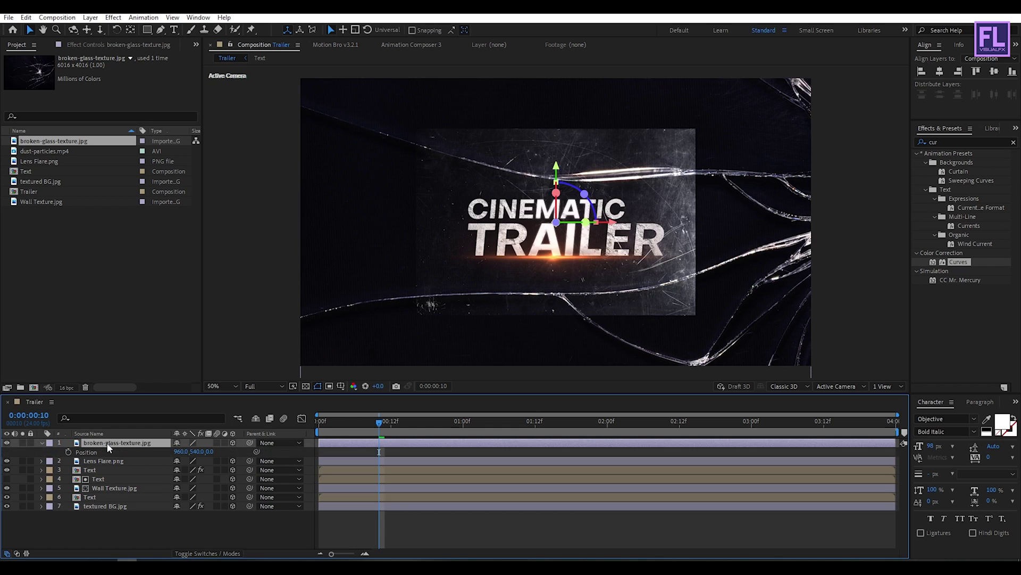
pyautogui.click(211, 453)
pyautogui.write('-12')
pyautogui.press('Return')
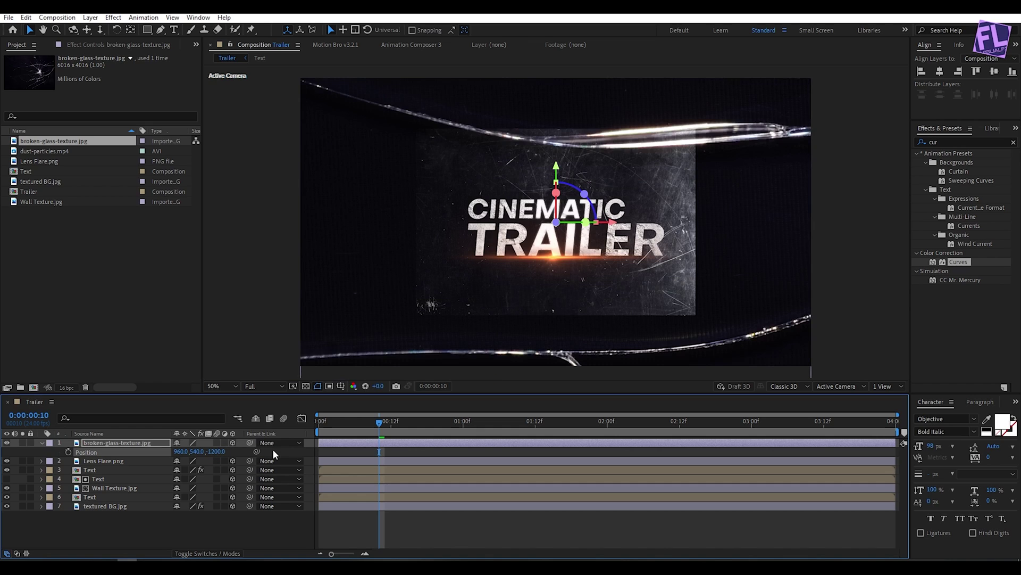
# - Scale up the textured BG.jpg layer until it fills the composition frame and collapse its properties
pyautogui.click(132, 506)
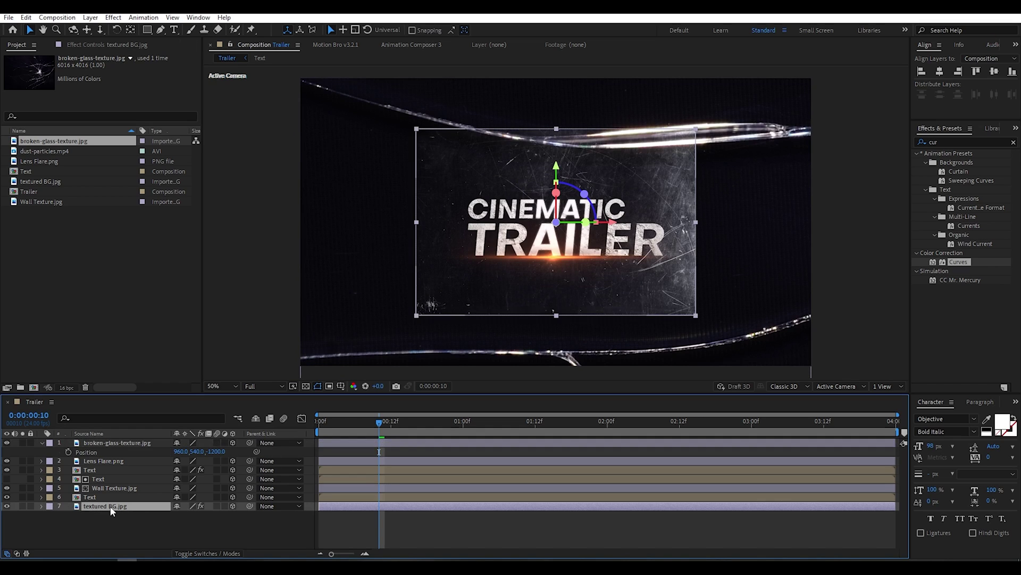
pyautogui.press('s')
pyautogui.moveTo(187, 516); pyautogui.dragTo(201, 514)
pyautogui.click(140, 506)
pyautogui.click(42, 506)
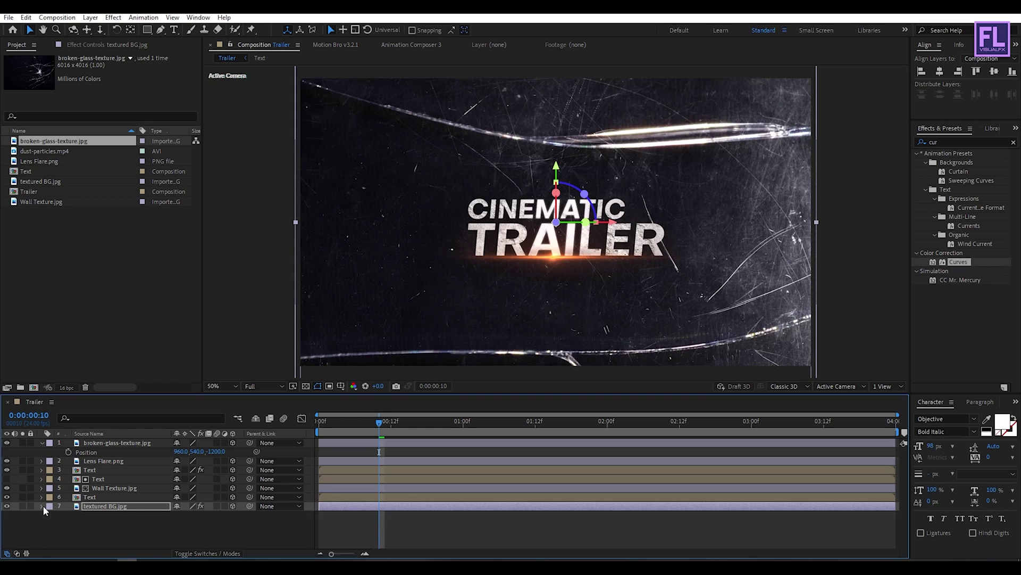
# - Scale down the broken-glass-texture.jpg layer so its cracks frame the title, adjust its placement and collapse its properties
pyautogui.click(99, 445)
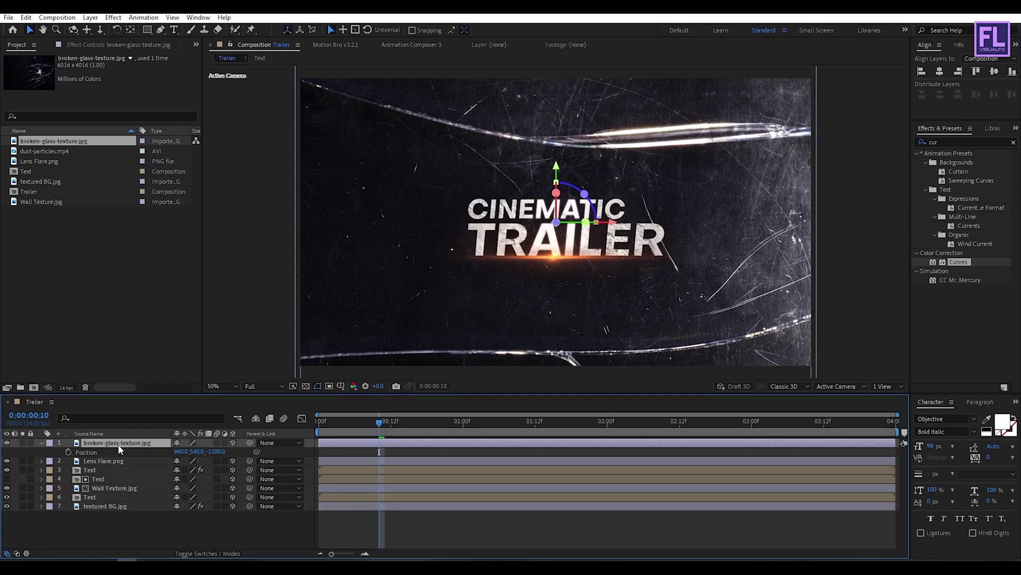
pyautogui.press('s')
pyautogui.moveTo(189, 452); pyautogui.dragTo(172, 452)
pyautogui.moveTo(567, 306); pyautogui.dragTo(571, 285)
pyautogui.moveTo(189, 452); pyautogui.dragTo(190, 452)
pyautogui.click(522, 265)
pyautogui.moveTo(523, 265); pyautogui.dragTo(520, 269)
pyautogui.click(40, 442)
pyautogui.click(42, 443)
pyautogui.click(123, 529)
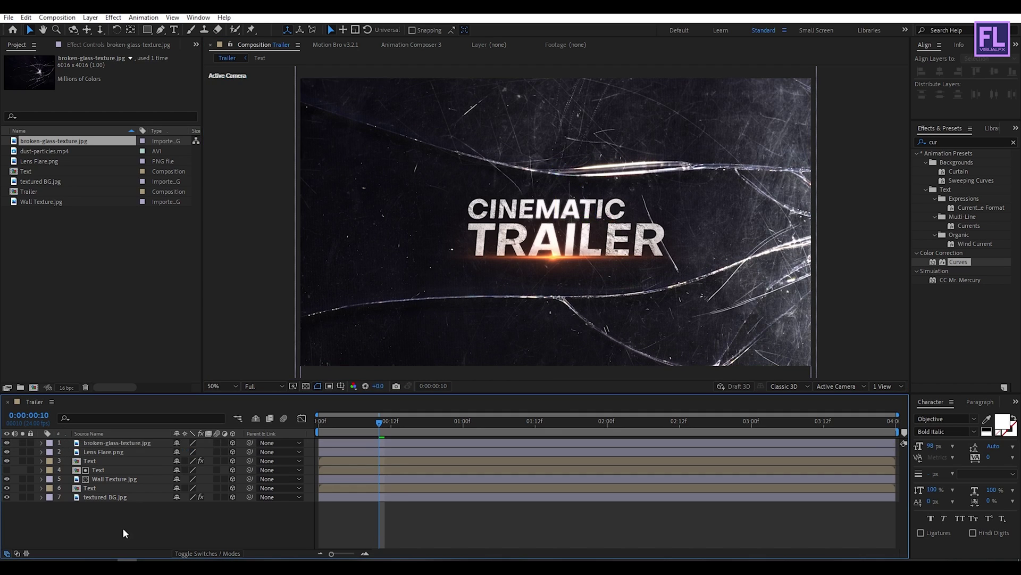
# - Create an adjustment layer above all layers in the Trailer composition
pyautogui.rightClick(81, 525)
pyautogui.moveTo(136, 405)
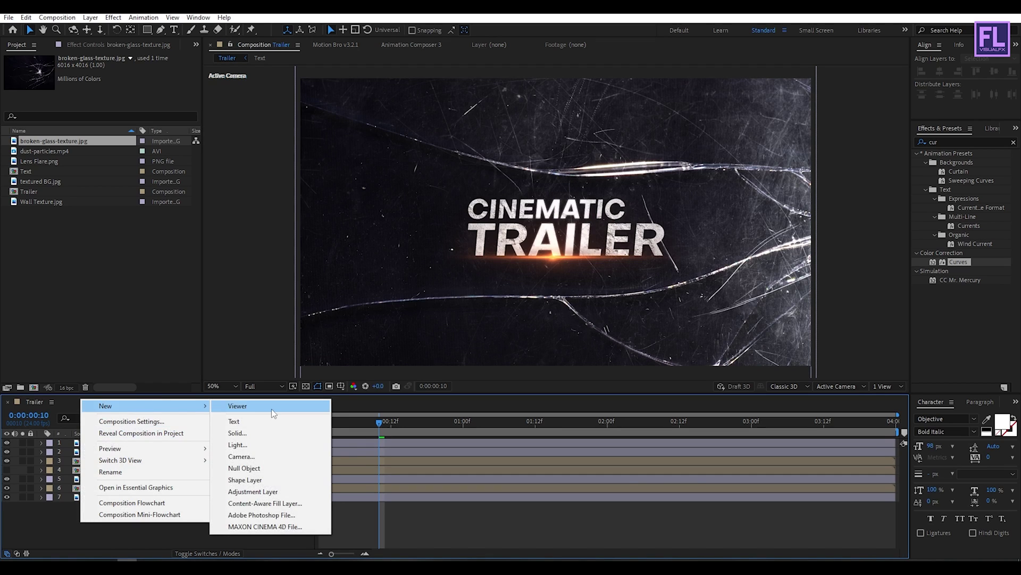
pyautogui.click(261, 490)
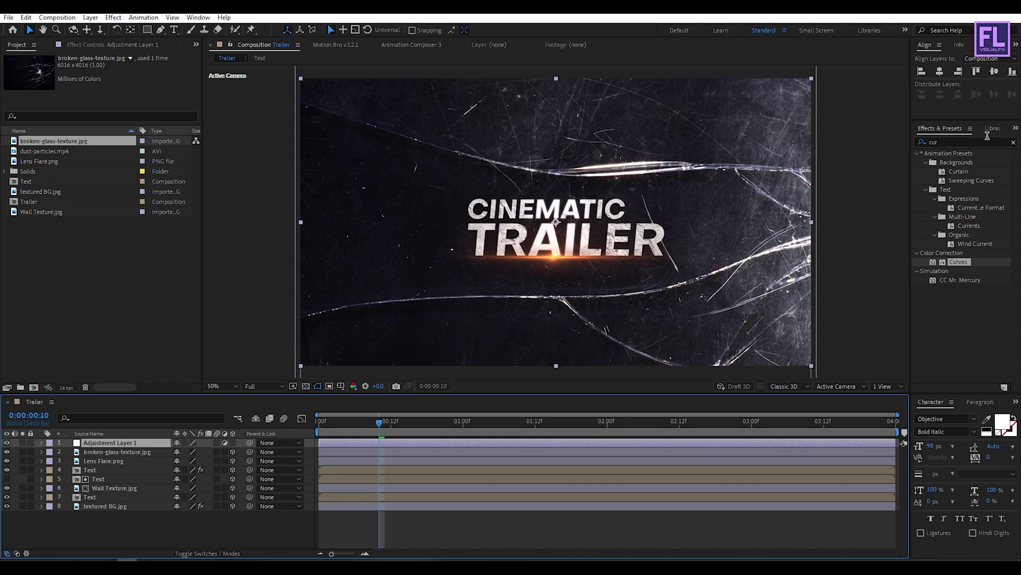
# - Apply the Sharpen effect to Adjustment Layer 1 with a Sharpen Amount of 20
pyautogui.hotkey('ctrl', '5')
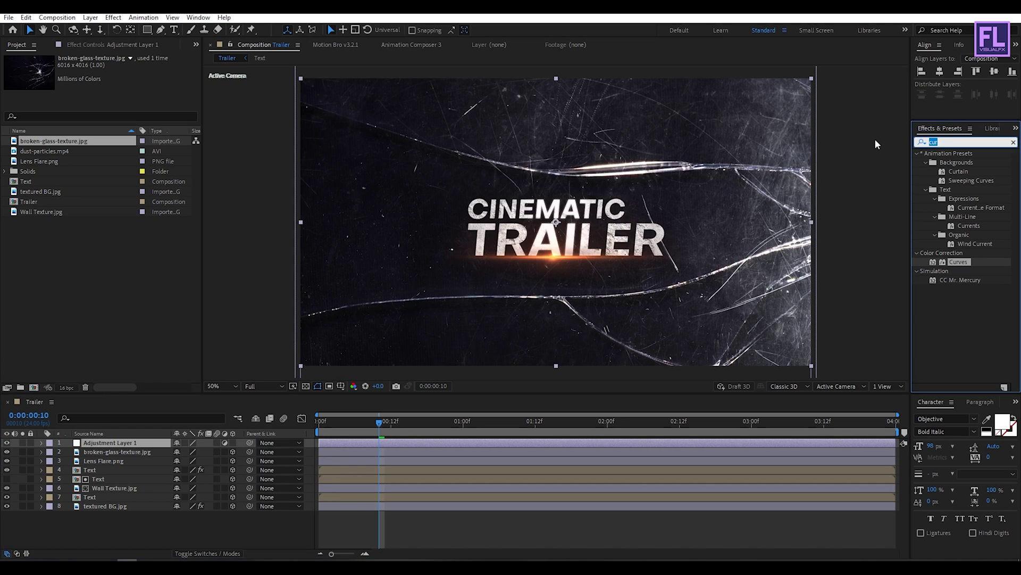
pyautogui.write('shar')
pyautogui.moveTo(988, 161); pyautogui.dragTo(127, 443)
pyautogui.click(112, 76)
pyautogui.write('20')
pyautogui.press('Return')
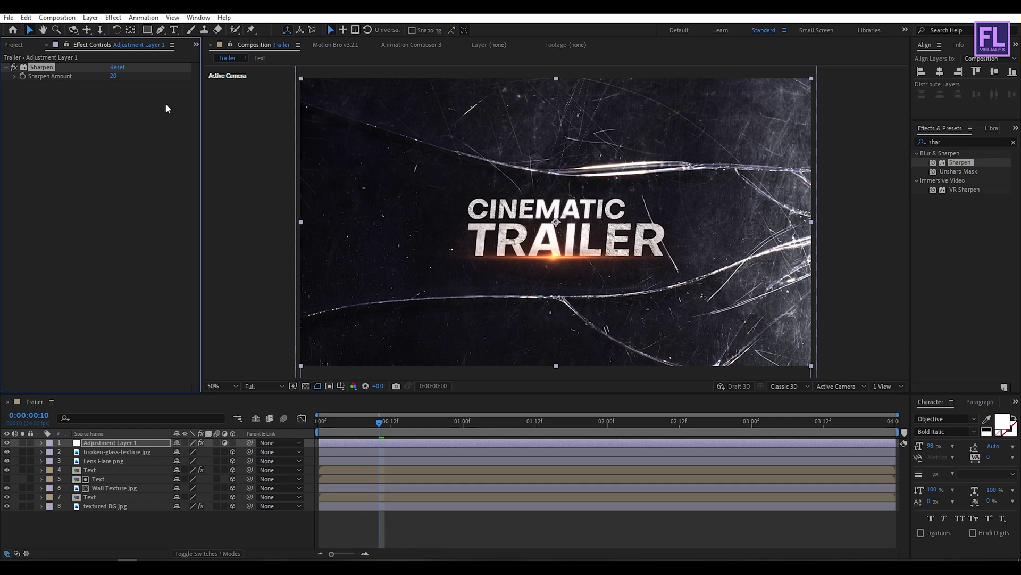
pyautogui.click(120, 514)
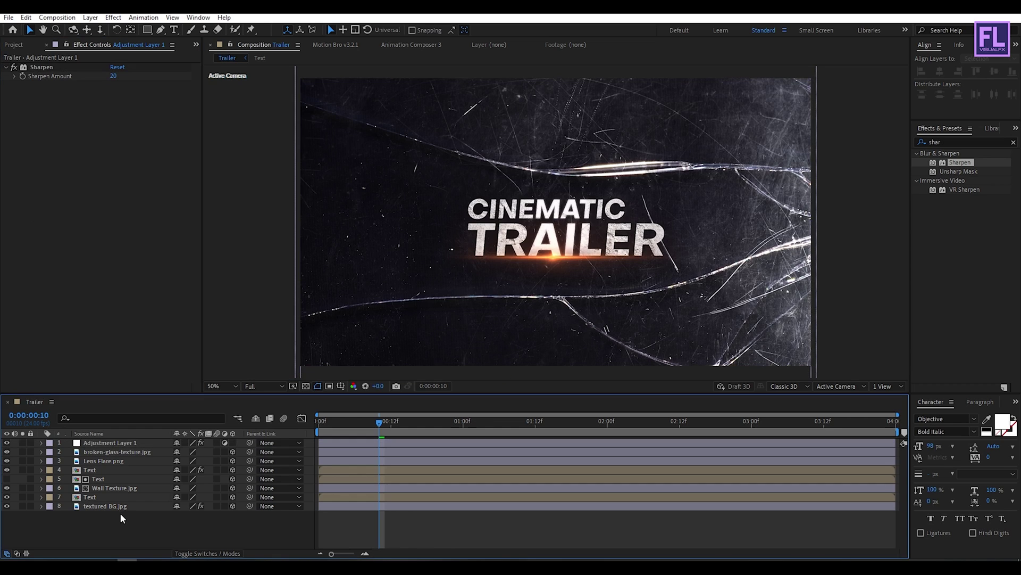
# - Create a two-node camera in the Trailer composition
pyautogui.rightClick(110, 525)
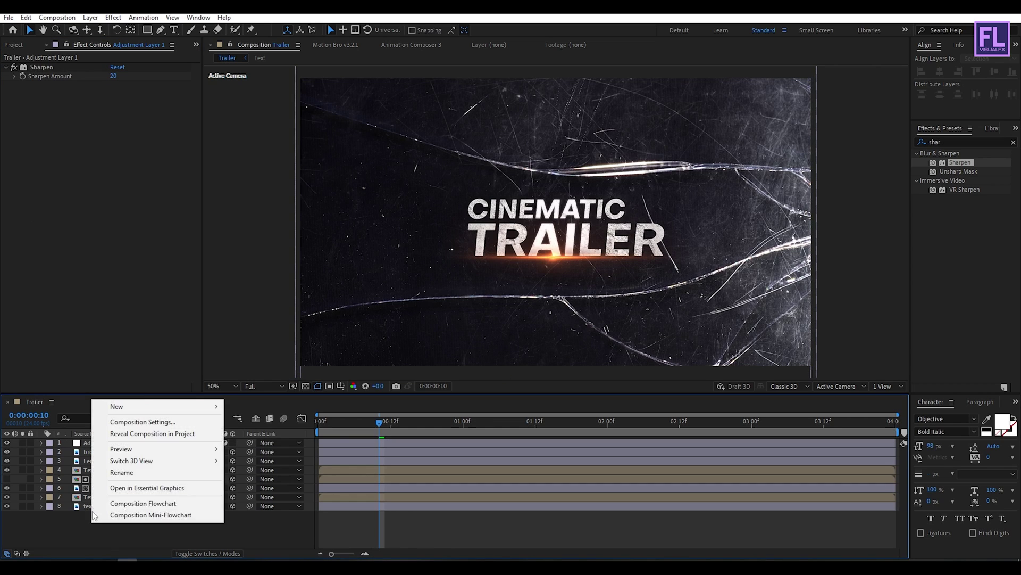
pyautogui.moveTo(140, 406)
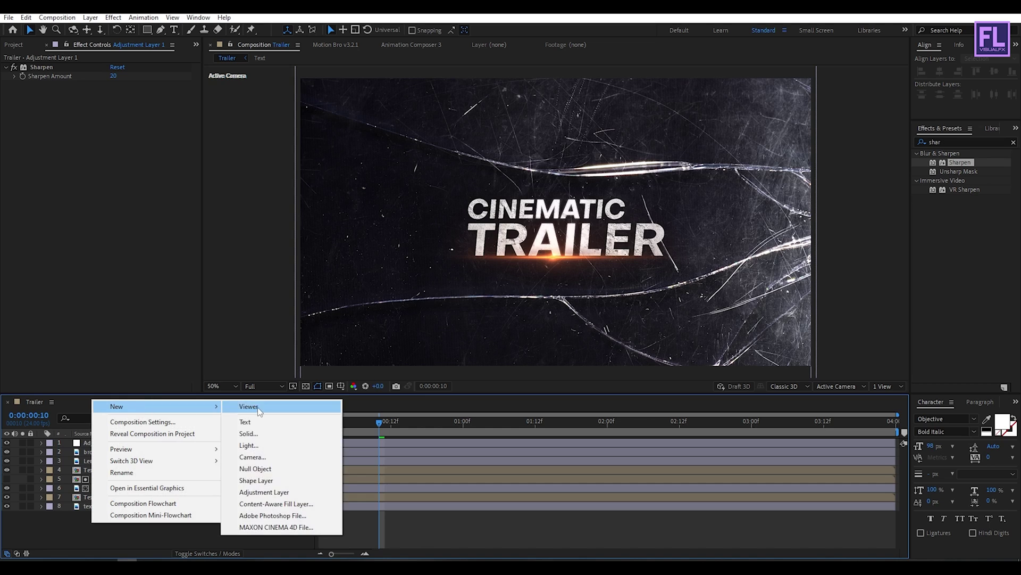
pyautogui.click(253, 457)
pyautogui.click(574, 369)
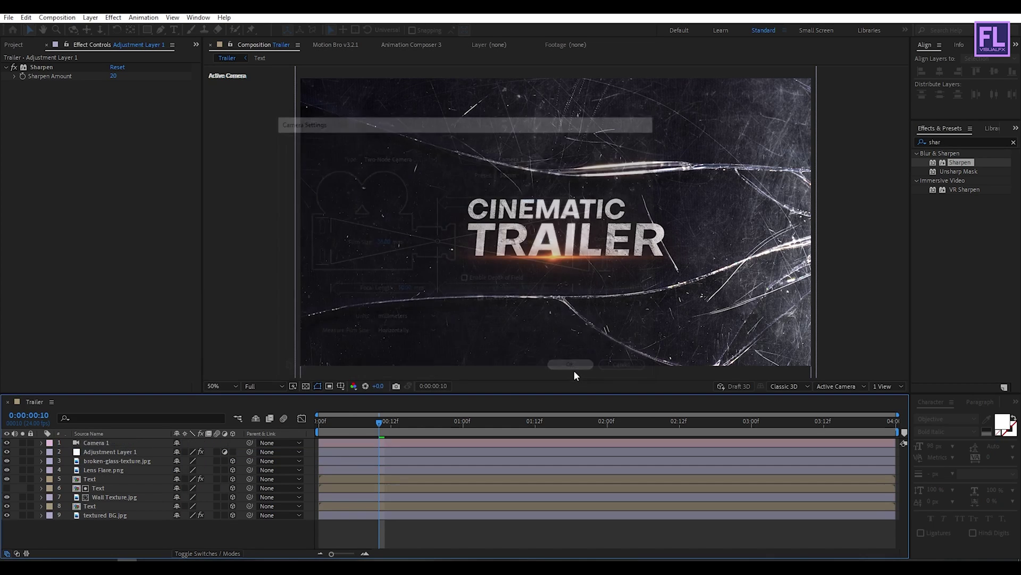
# - Add a position keyframe to Camera 1 at 0:00:03:23
pyautogui.moveTo(378, 422); pyautogui.dragTo(915, 422)
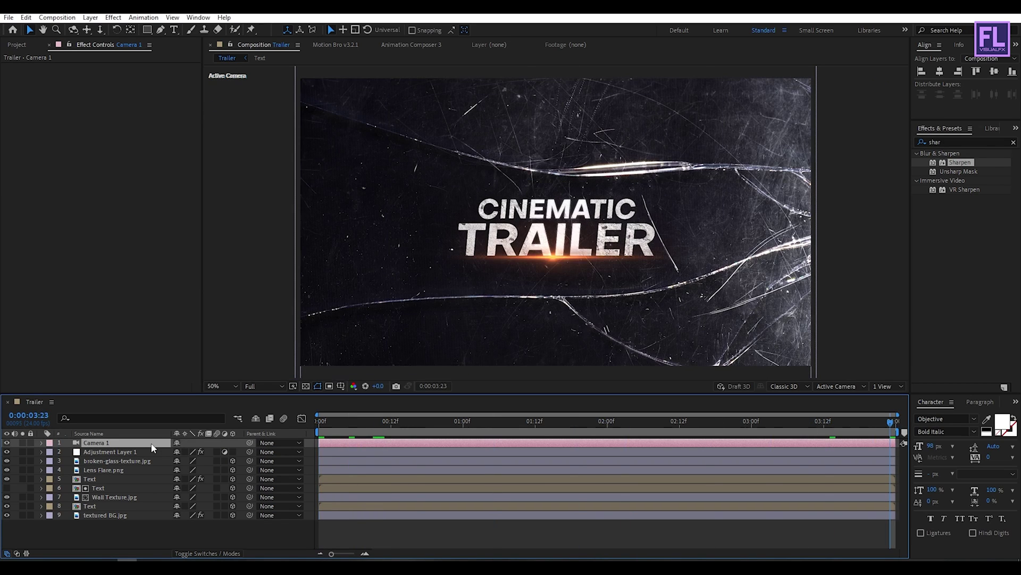
pyautogui.press('p')
pyautogui.click(68, 452)
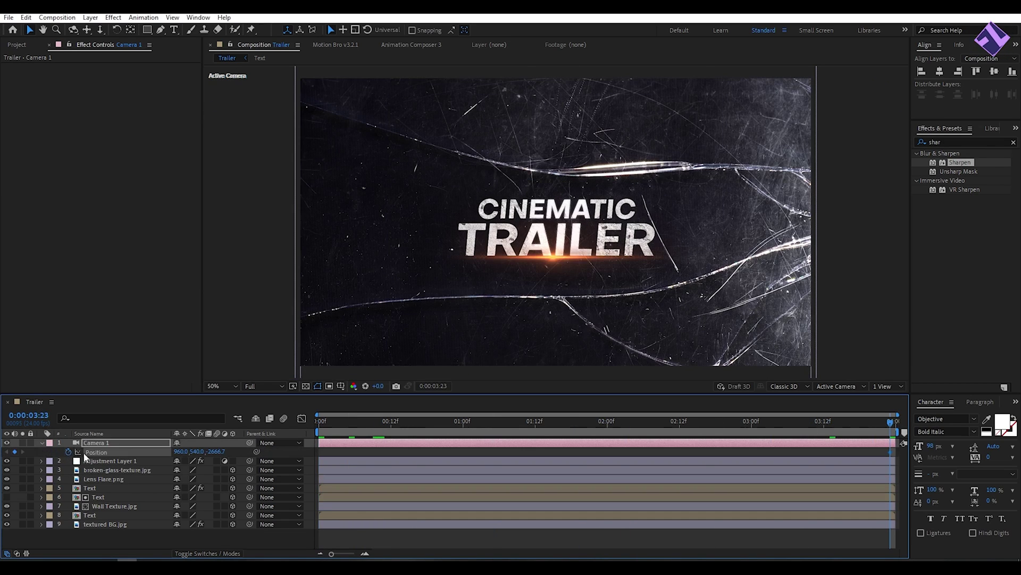
# - At 0:00:00:00, move Camera 1 closer to the title with a position keyframe at Z -1268.7
pyautogui.moveTo(390, 430); pyautogui.dragTo(297, 432)
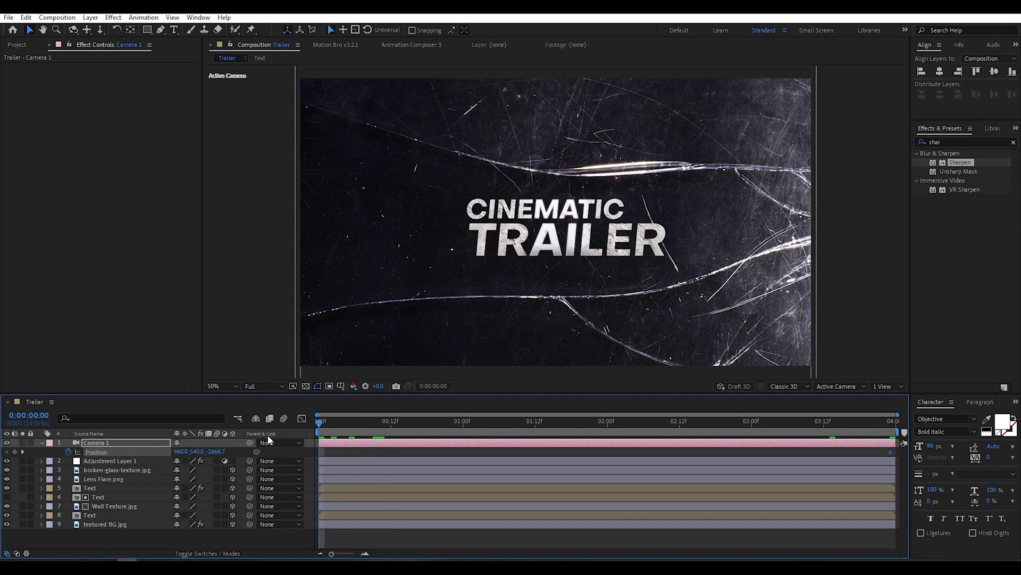
pyautogui.moveTo(215, 451); pyautogui.dragTo(238, 451)
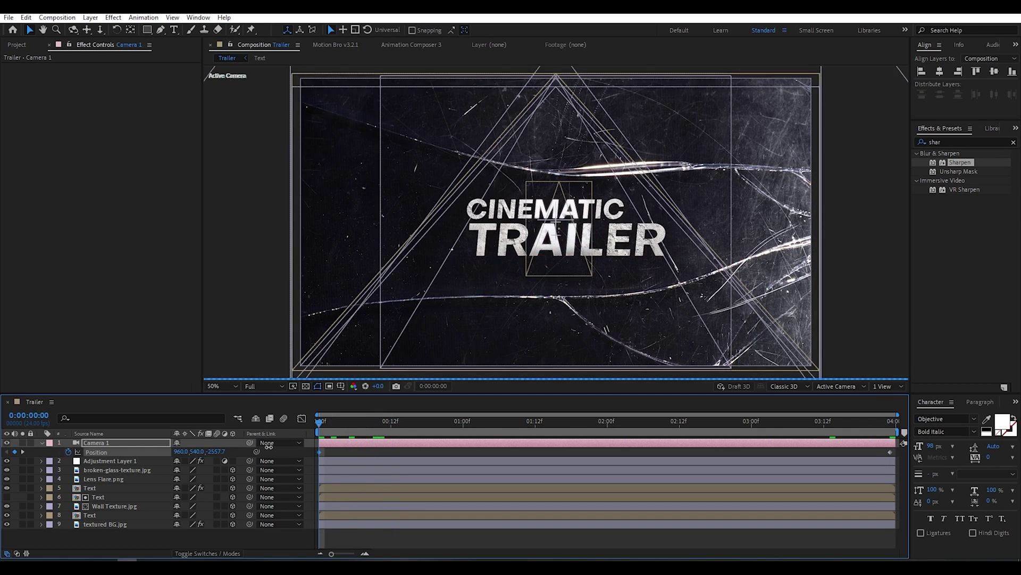
pyautogui.moveTo(357, 438); pyautogui.dragTo(899, 387)
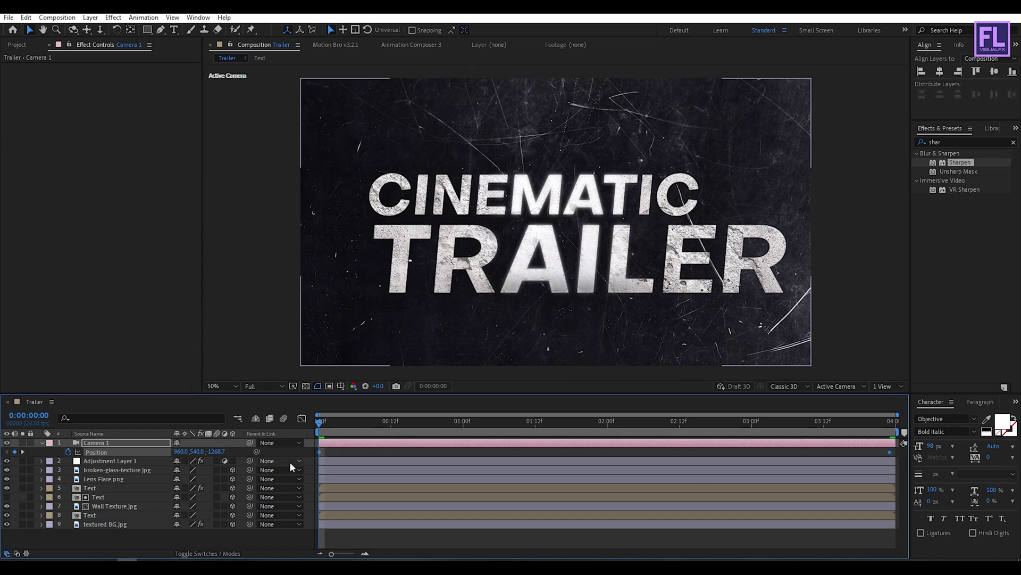
# - Reshape the speed graph of Camera 1's position keyframes so the move starts fast and slows gradually towards the end
pyautogui.click(302, 418)
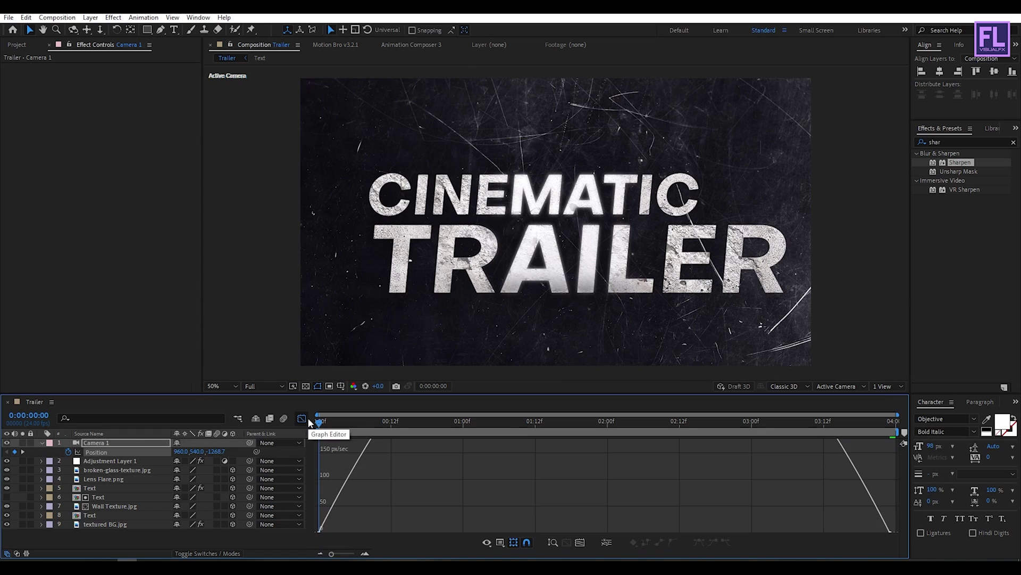
pyautogui.click(586, 542)
pyautogui.moveTo(852, 472); pyautogui.dragTo(904, 529)
pyautogui.moveTo(793, 526); pyautogui.dragTo(601, 529)
pyautogui.moveTo(409, 518); pyautogui.dragTo(321, 514)
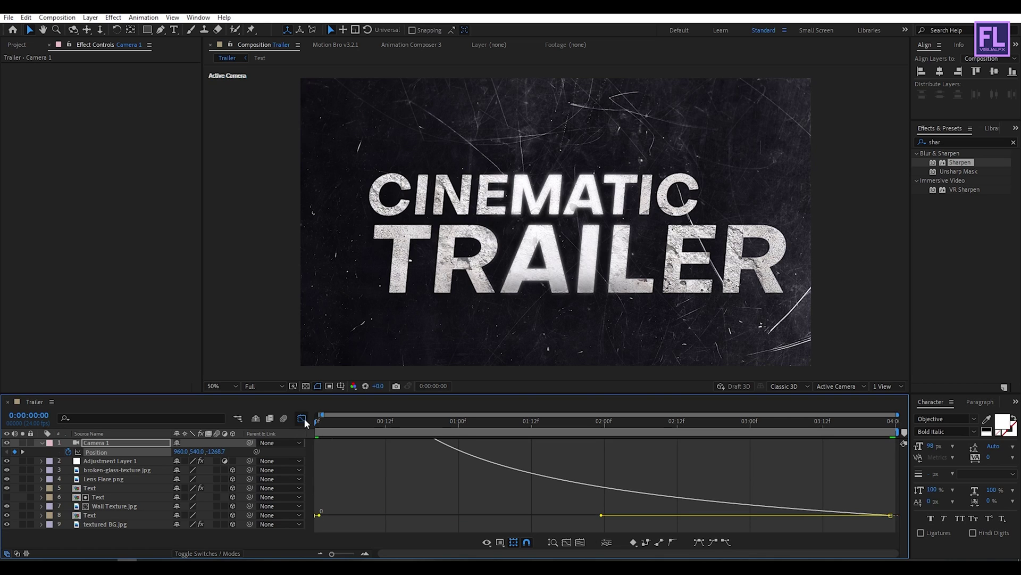
pyautogui.hotkey('shift', 'F3')
# - Preview the camera pull-back and collapse Camera 1's properties
pyautogui.press('space')
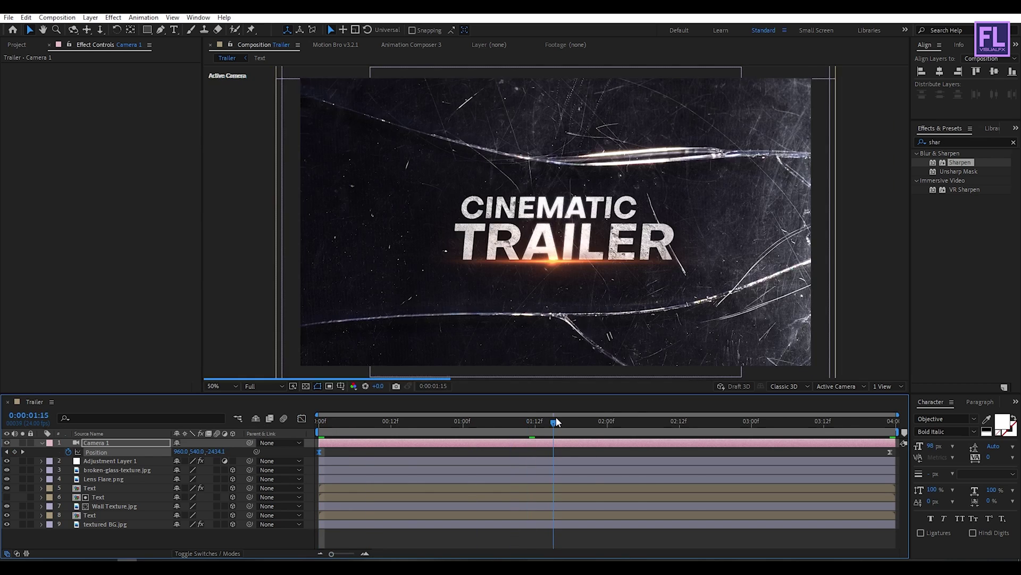
pyautogui.click(115, 534)
pyautogui.click(41, 442)
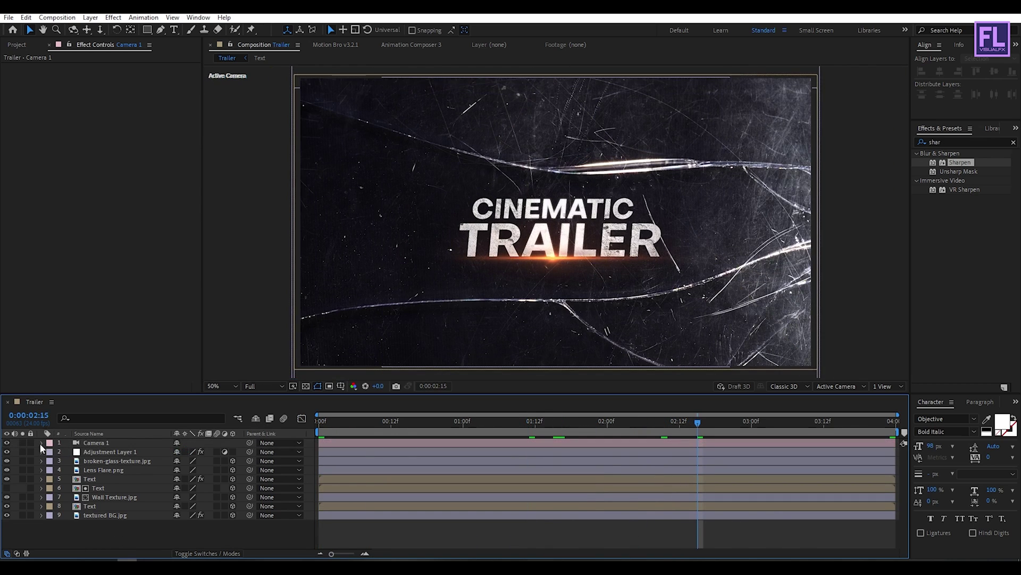
# - Add a new adjustment layer above Camera 1 and apply the Optics Compensation effect to it
pyautogui.rightClick(107, 529)
pyautogui.moveTo(157, 415)
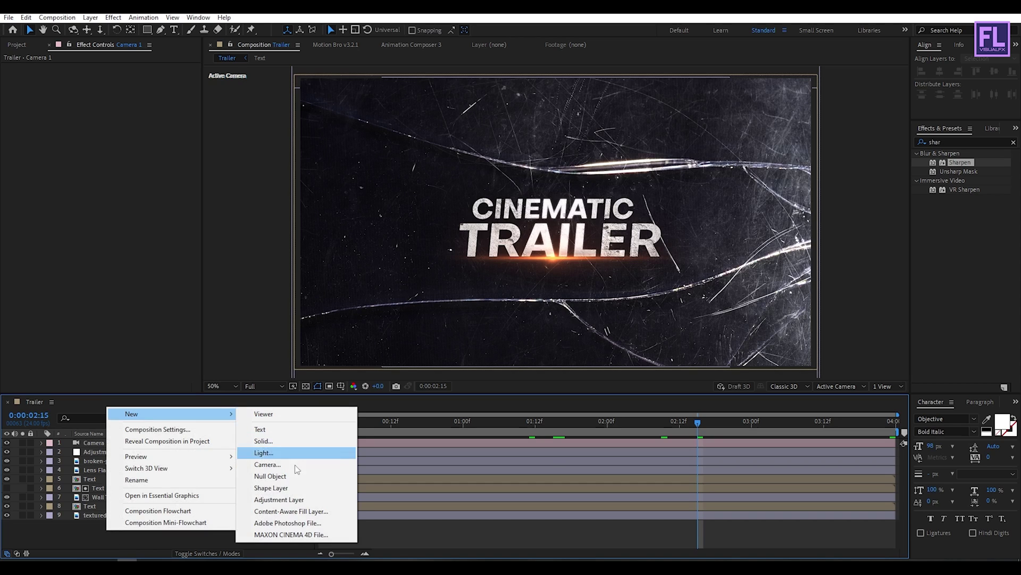
pyautogui.click(284, 501)
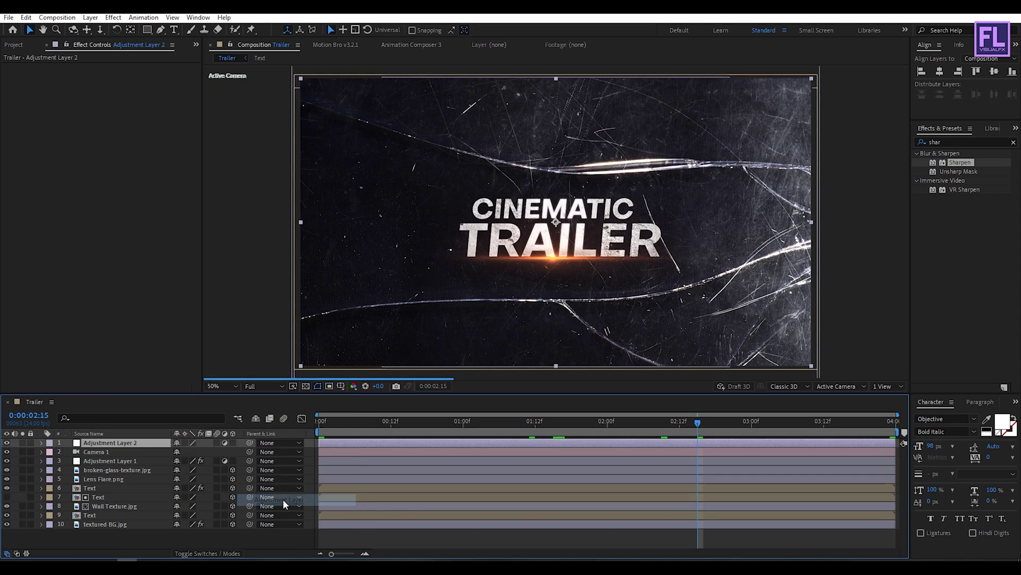
pyautogui.click(962, 143)
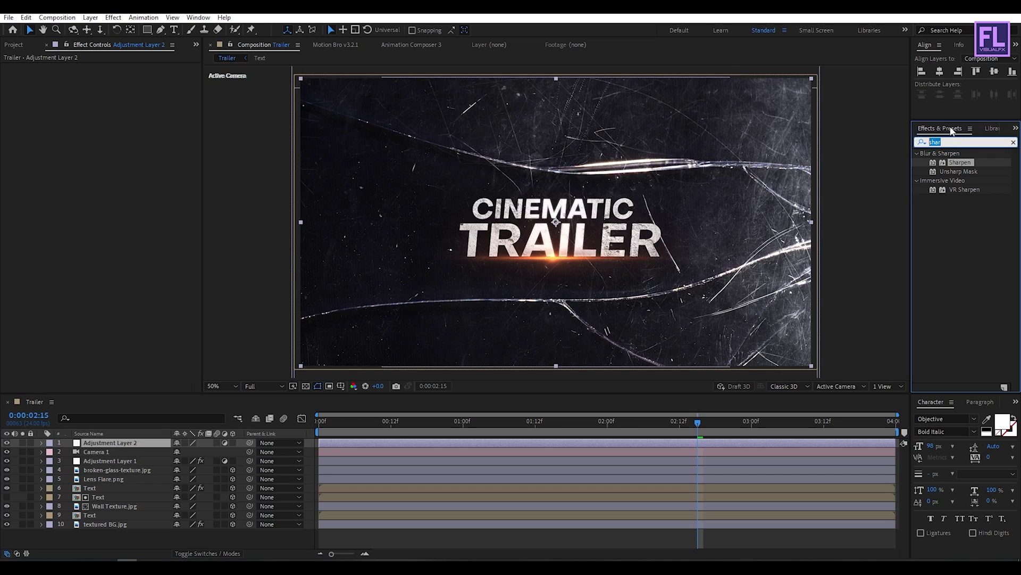
pyautogui.write('opt')
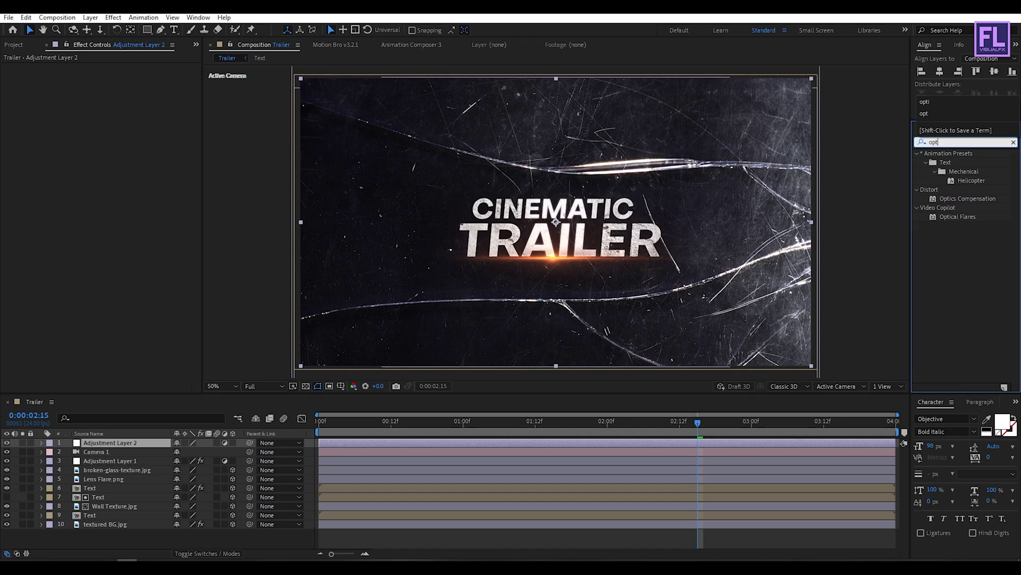
pyautogui.click(968, 199)
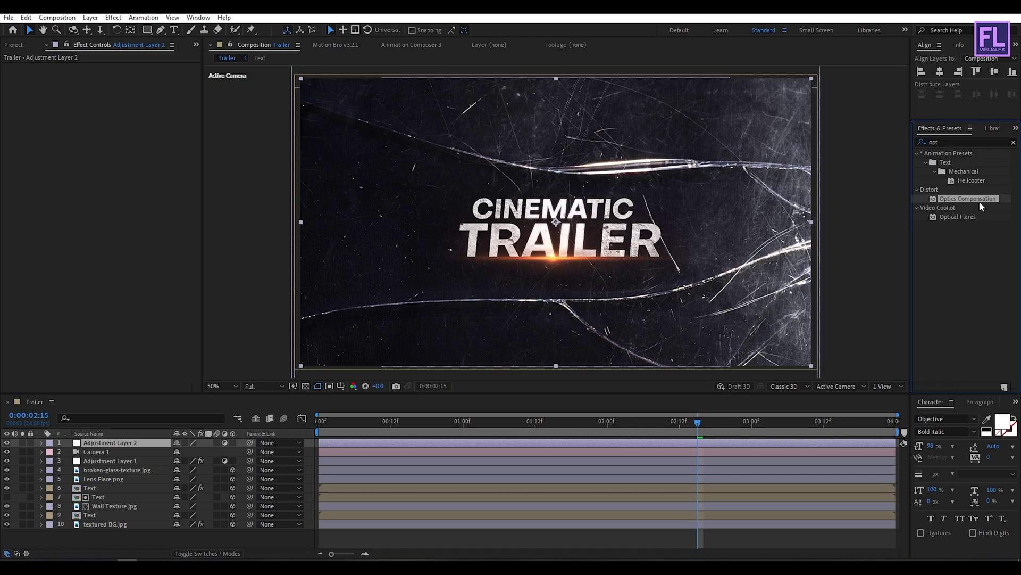
pyautogui.moveTo(978, 200); pyautogui.dragTo(130, 447)
# - At 0:00:00:00, enable Reverse Lens Distortion in Optics Compensation and keyframe Field Of View at 160
pyautogui.moveTo(384, 424); pyautogui.dragTo(244, 423)
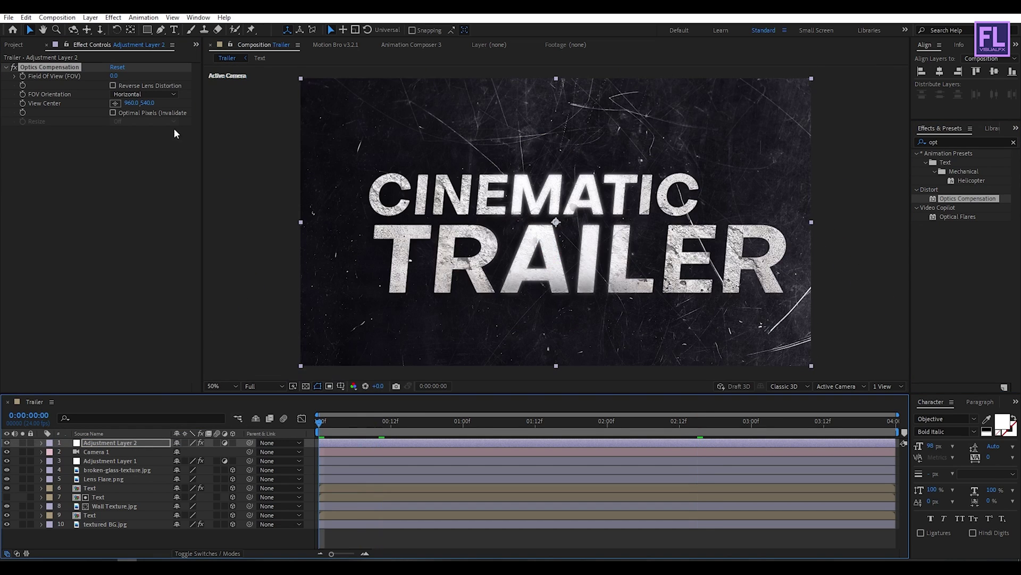
pyautogui.click(112, 86)
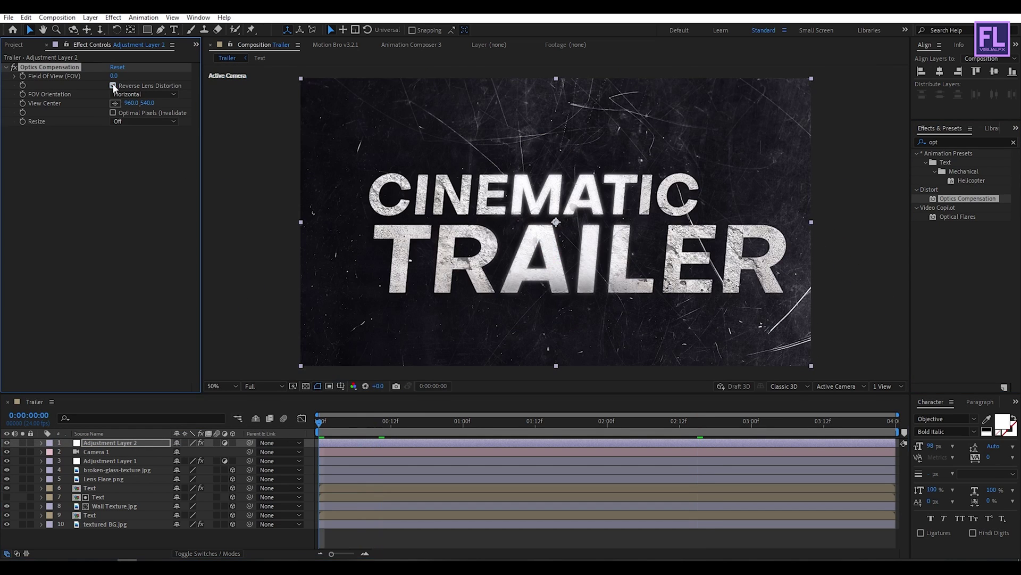
pyautogui.click(23, 76)
pyautogui.click(74, 155)
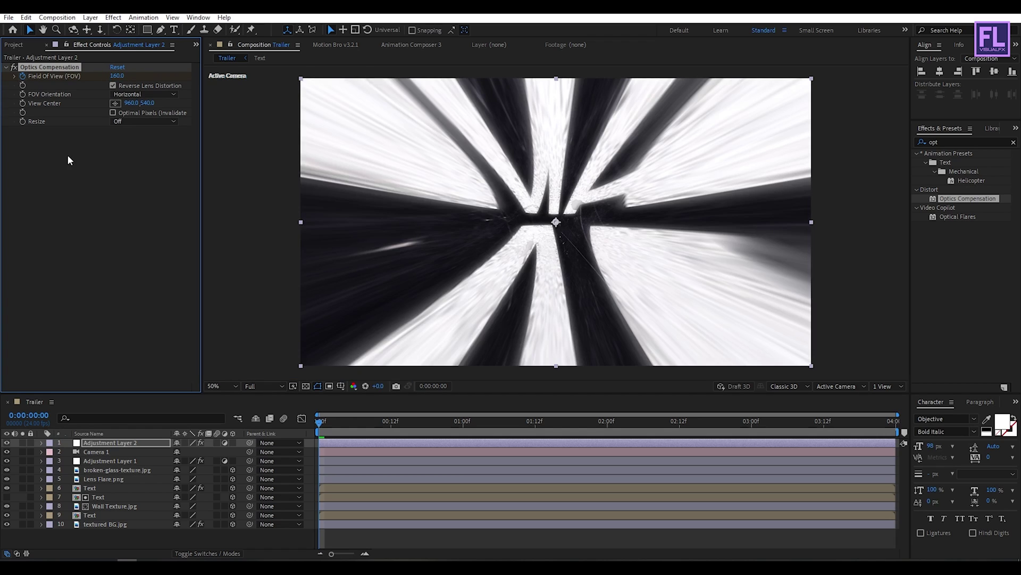
# - At 0:00:02:20, set the Optics Compensation Field Of View to 0 as a second keyframe
pyautogui.moveTo(321, 421); pyautogui.dragTo(729, 421)
pyautogui.click(117, 76)
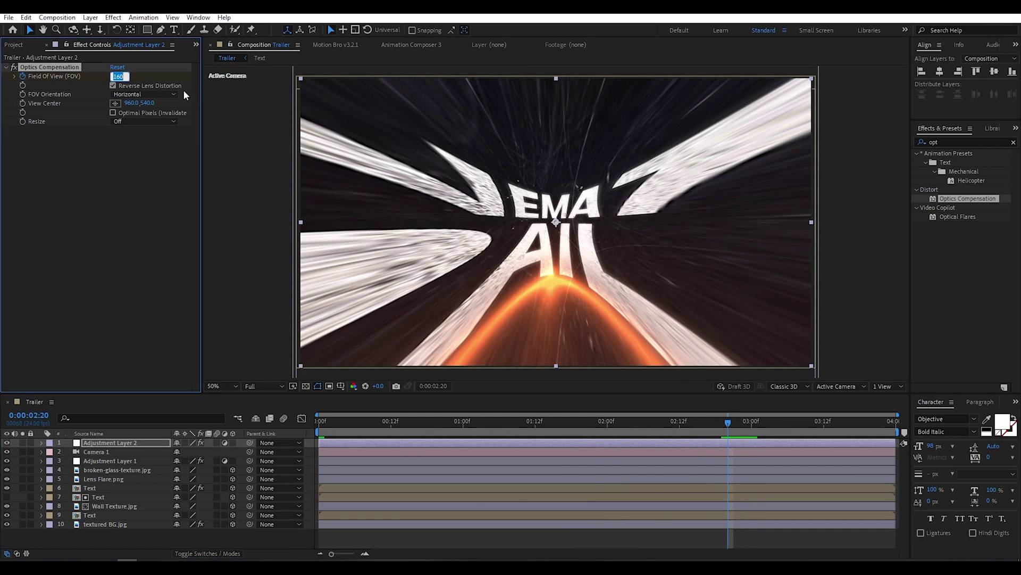
pyautogui.write('0')
pyautogui.press('Return')
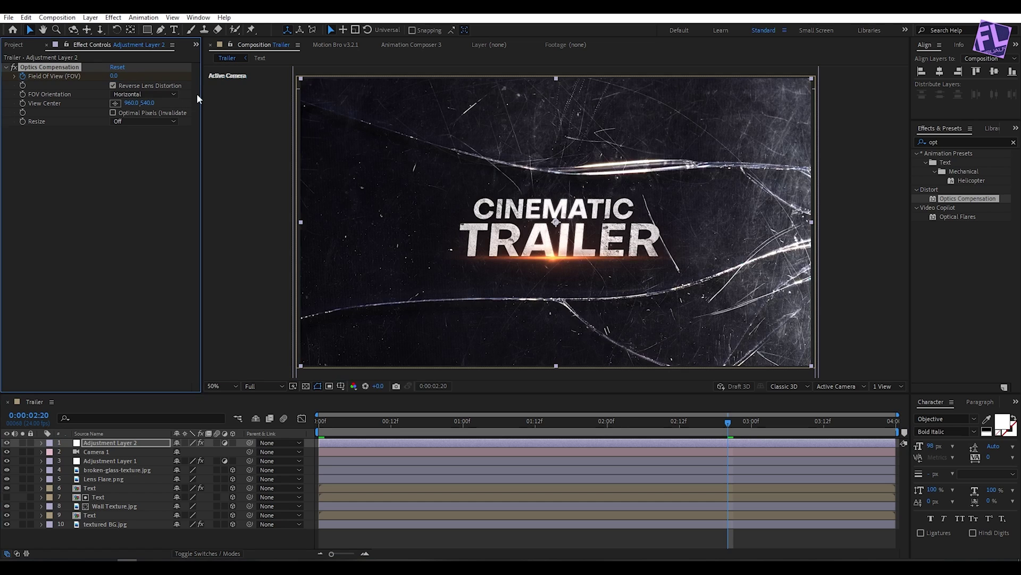
# - Reshape the speed graph of the Field Of View keyframes so the change peaks early and eases out slowly, and preview the result
pyautogui.press('u')
pyautogui.moveTo(733, 458); pyautogui.dragTo(314, 468)
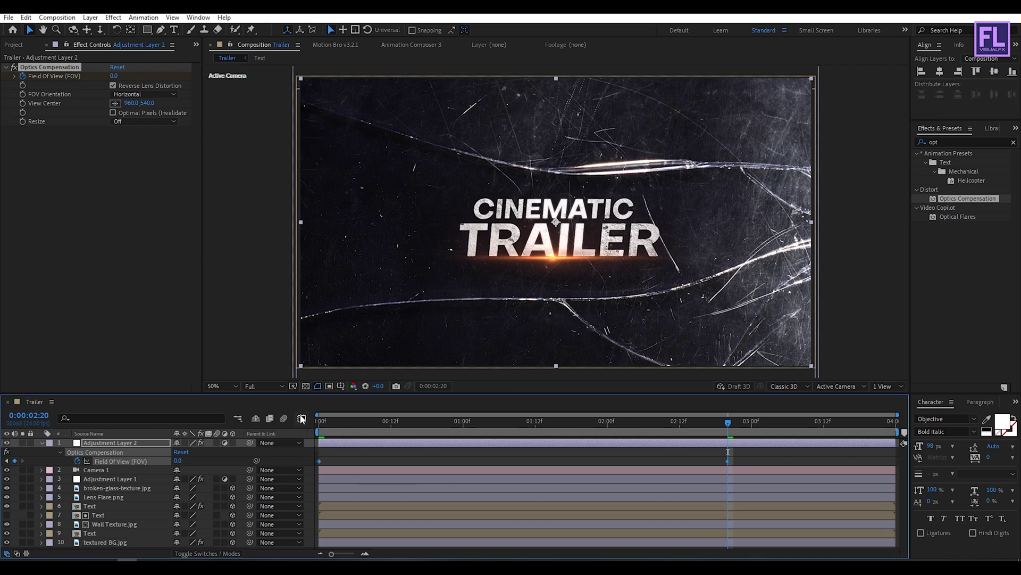
pyautogui.click(302, 419)
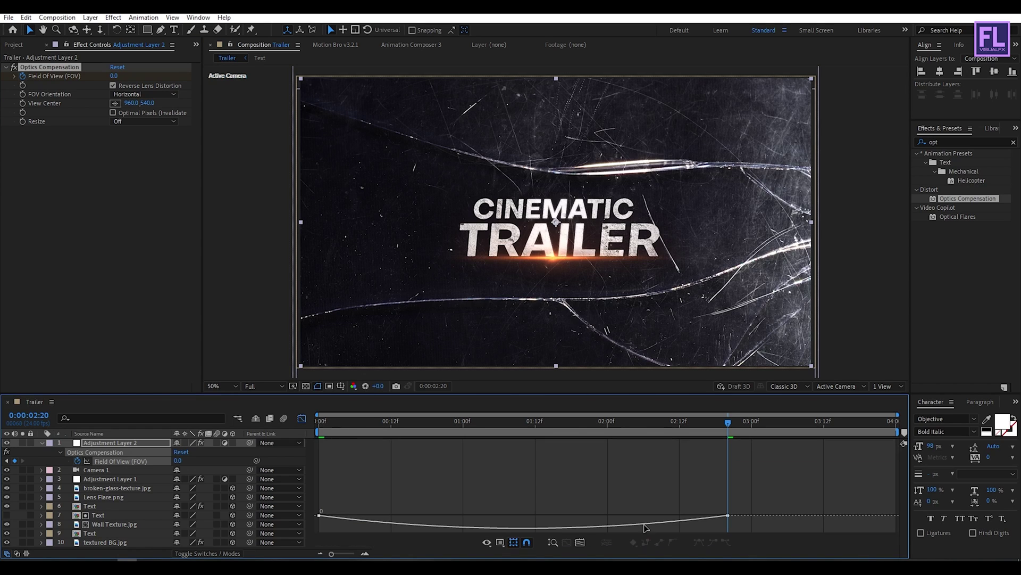
pyautogui.click(675, 519)
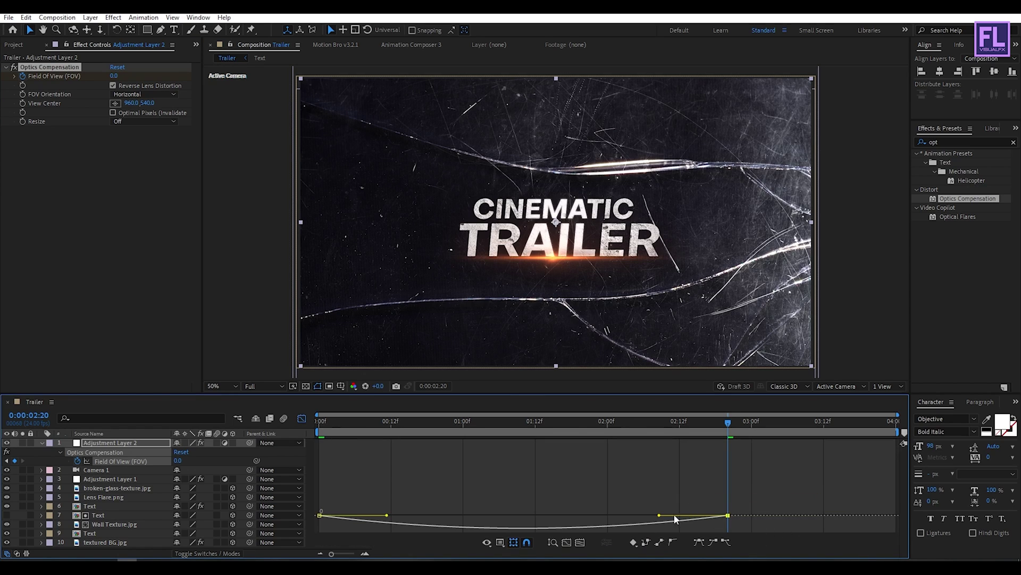
pyautogui.moveTo(660, 515); pyautogui.dragTo(471, 506)
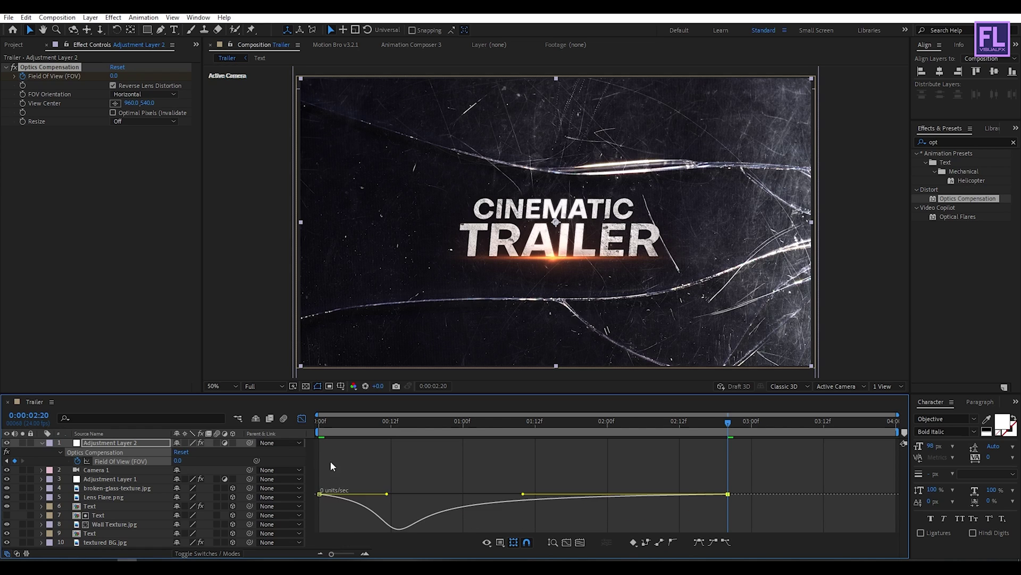
pyautogui.click(302, 419)
pyautogui.click(349, 422)
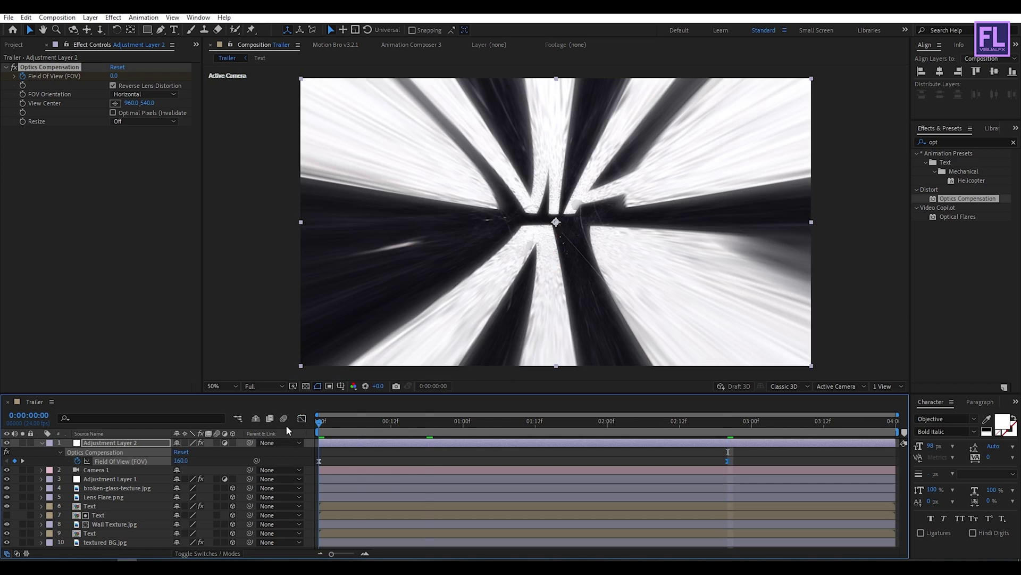
pyautogui.moveTo(359, 433); pyautogui.dragTo(637, 424)
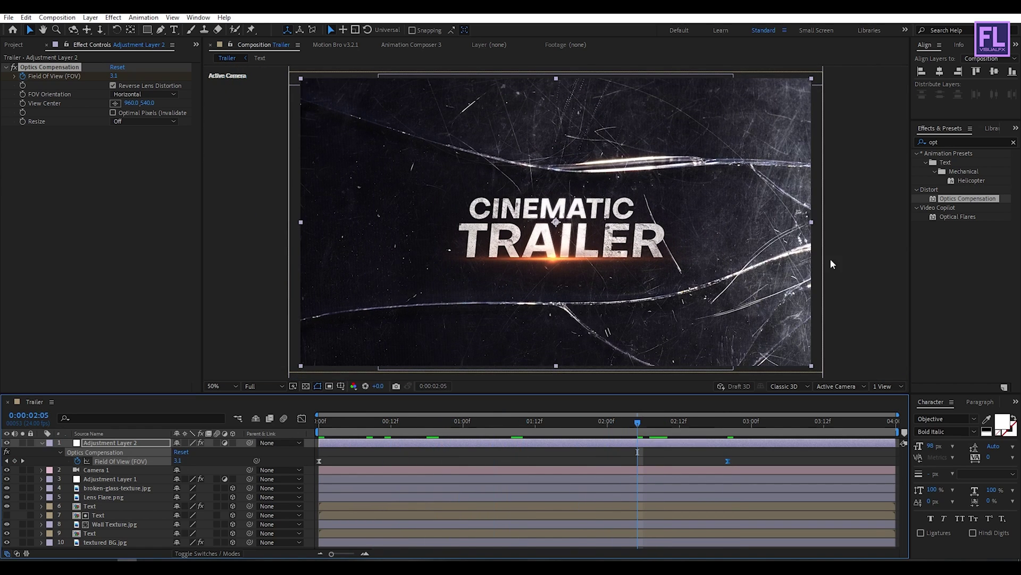
# - Apply the Gaussian Blur effect to Adjustment Layer 2 below Optics Compensation
pyautogui.click(951, 142)
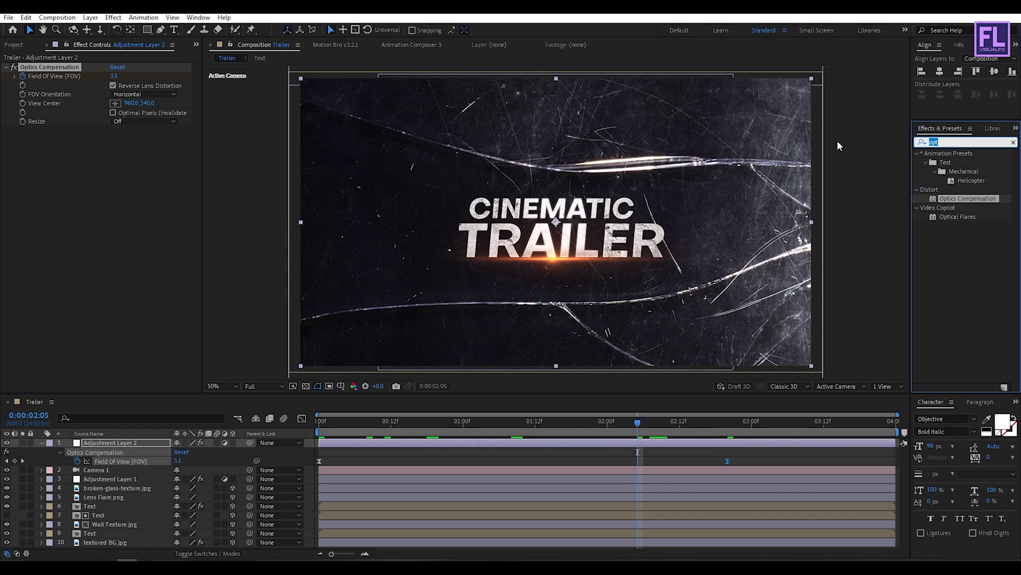
pyautogui.write('gau')
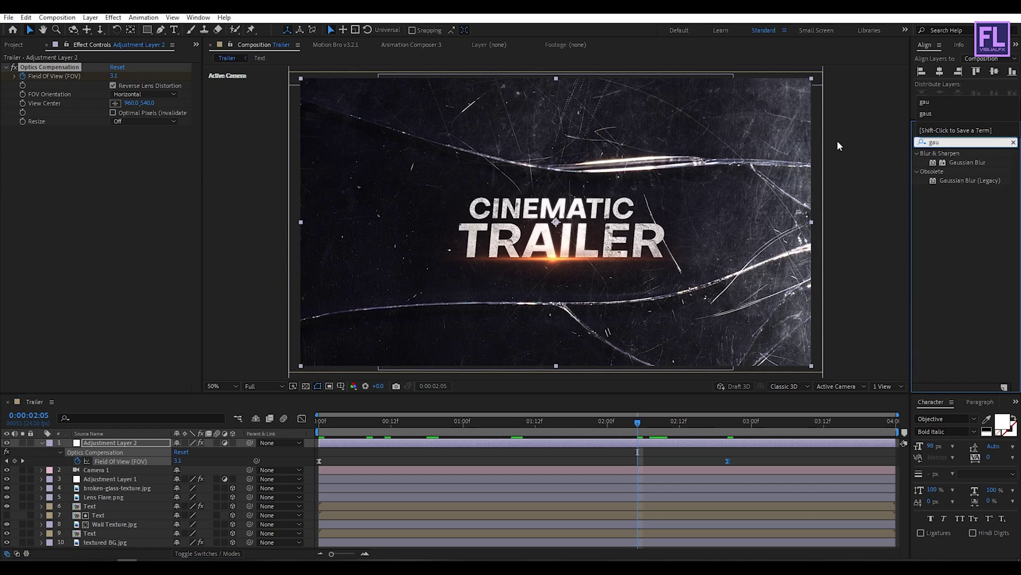
pyautogui.moveTo(962, 162); pyautogui.dragTo(91, 217)
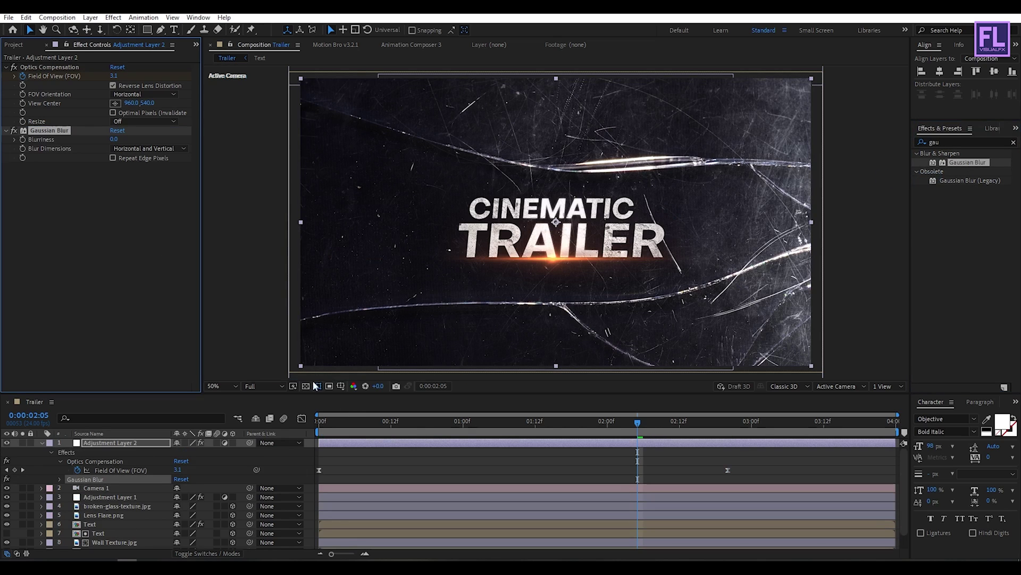
# - At 0:00:00:00, keyframe the Gaussian Blur Blurriness of Adjustment Layer 2 at 80
pyautogui.moveTo(359, 426); pyautogui.dragTo(231, 429)
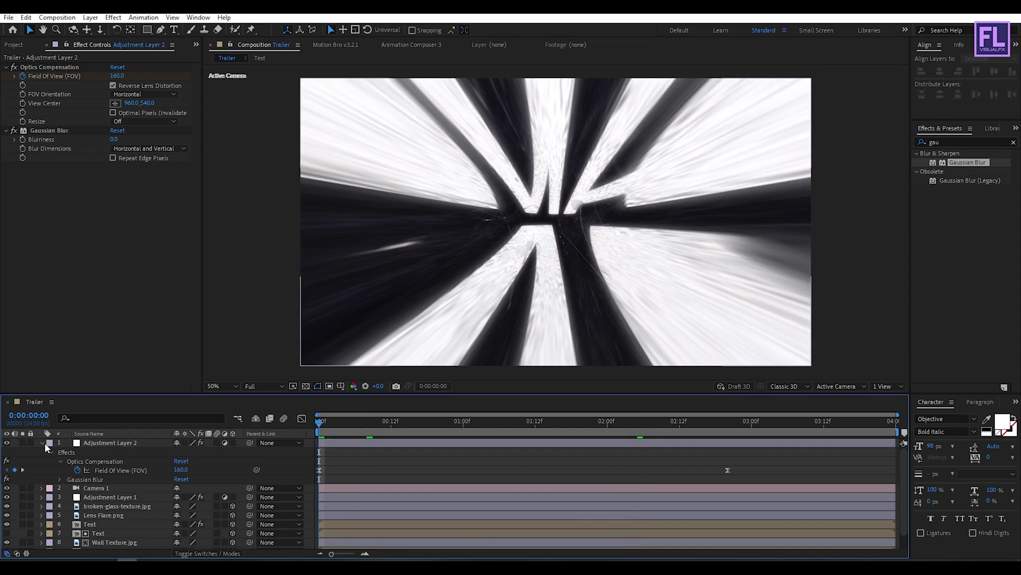
pyautogui.click(42, 442)
pyautogui.click(46, 131)
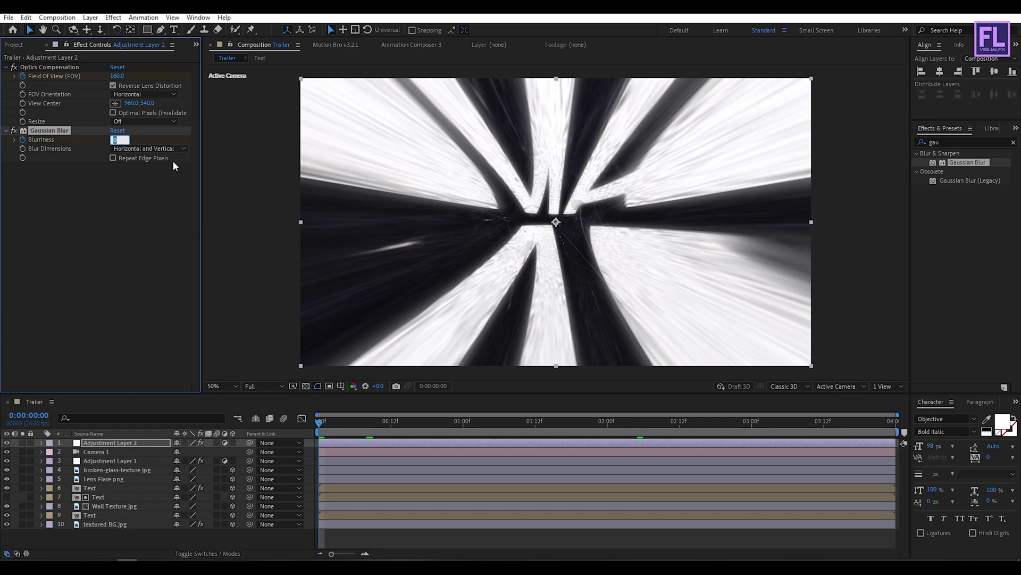
pyautogui.write('8')
pyautogui.press('Return')
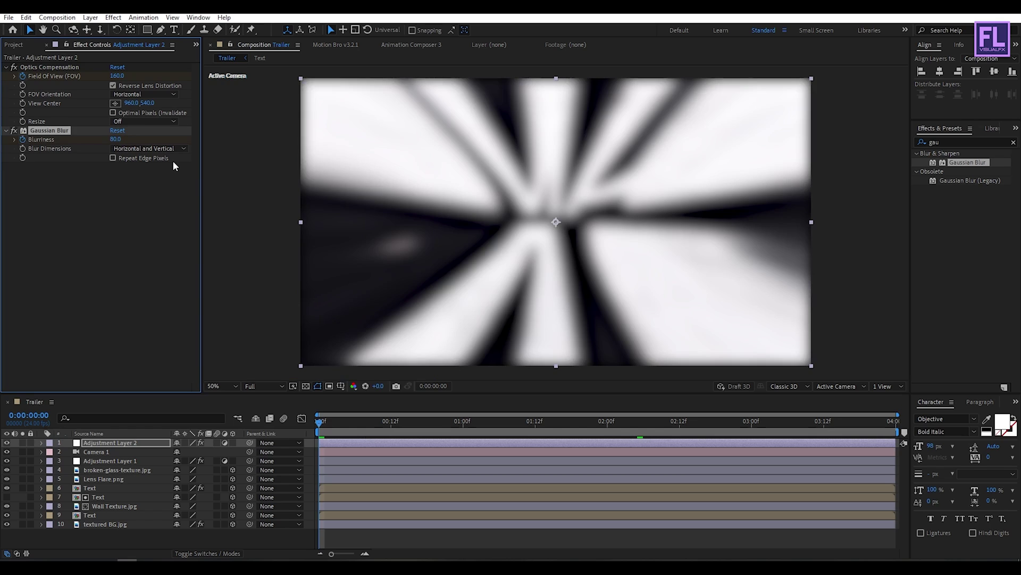
# - At 0:00:00:10, set the Gaussian Blur Blurriness to 0, check the keyframes and collapse the layer
pyautogui.moveTo(322, 420); pyautogui.dragTo(382, 424)
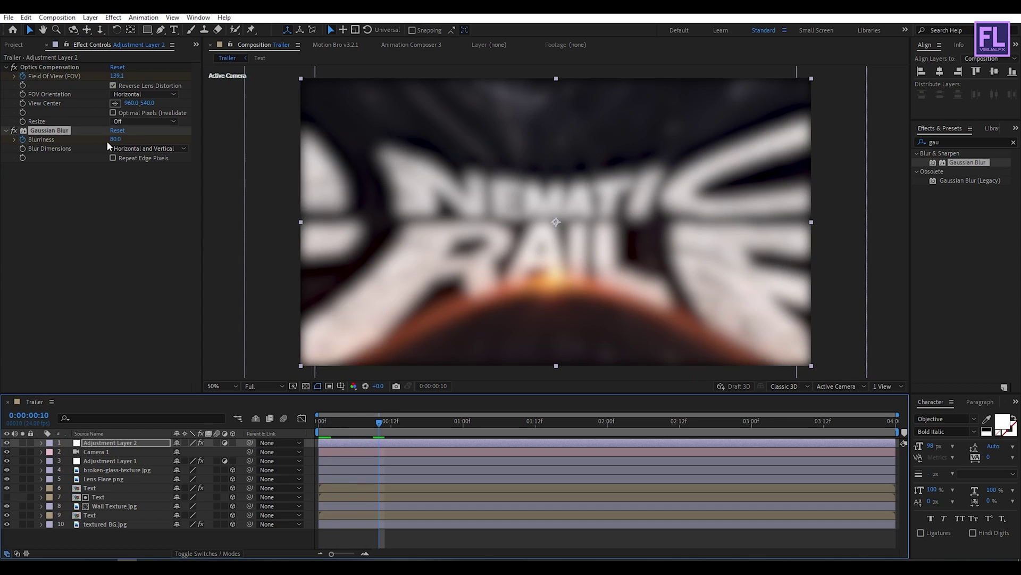
pyautogui.moveTo(113, 139); pyautogui.dragTo(4, 154)
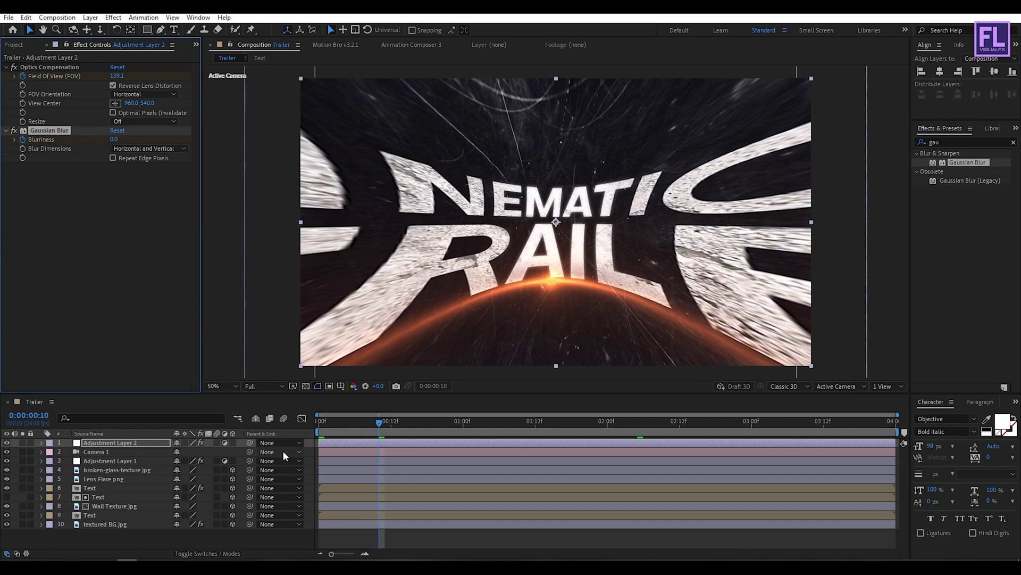
pyautogui.press('u')
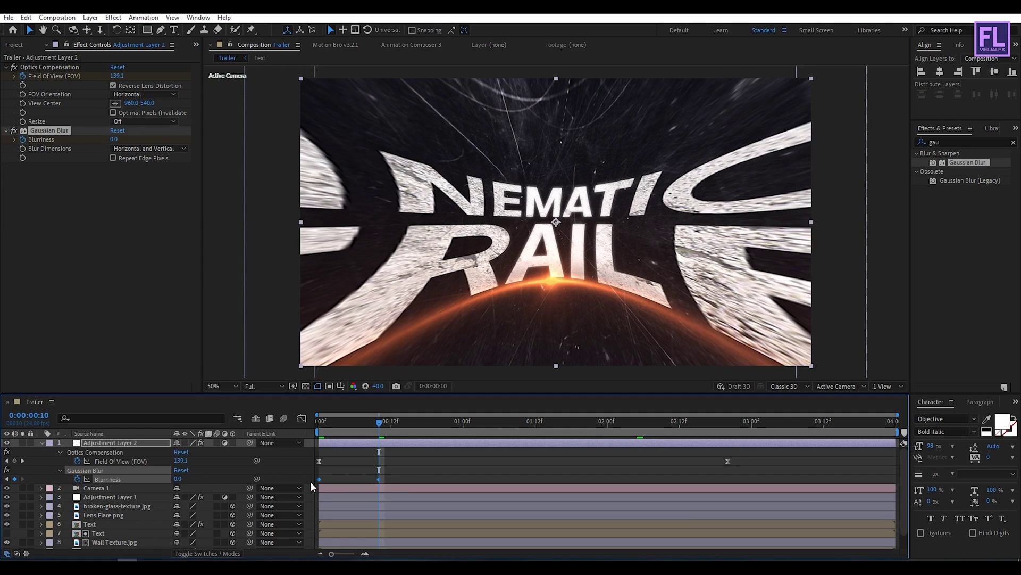
pyautogui.click(42, 443)
# - Create a 1920 x 1080 px black solid named Black Solid 1 on top of the layer stack
pyautogui.click(116, 544)
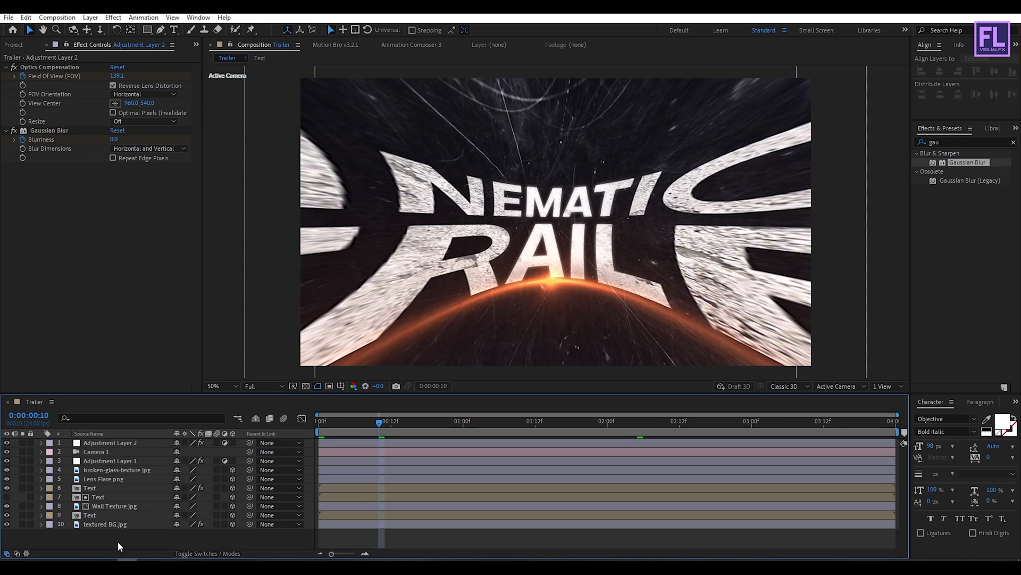
pyautogui.rightClick(116, 537)
pyautogui.moveTo(224, 422)
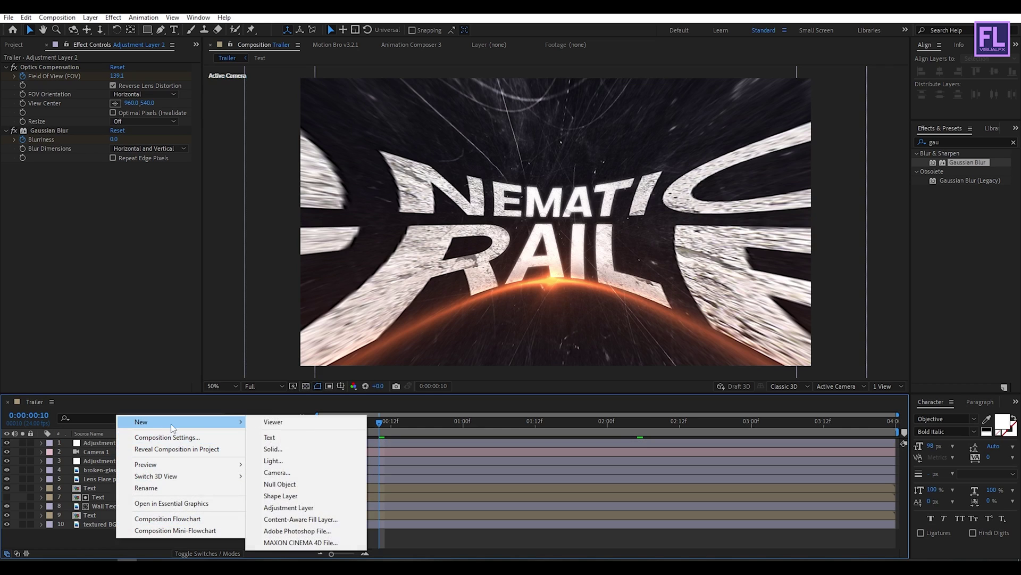
pyautogui.click(298, 448)
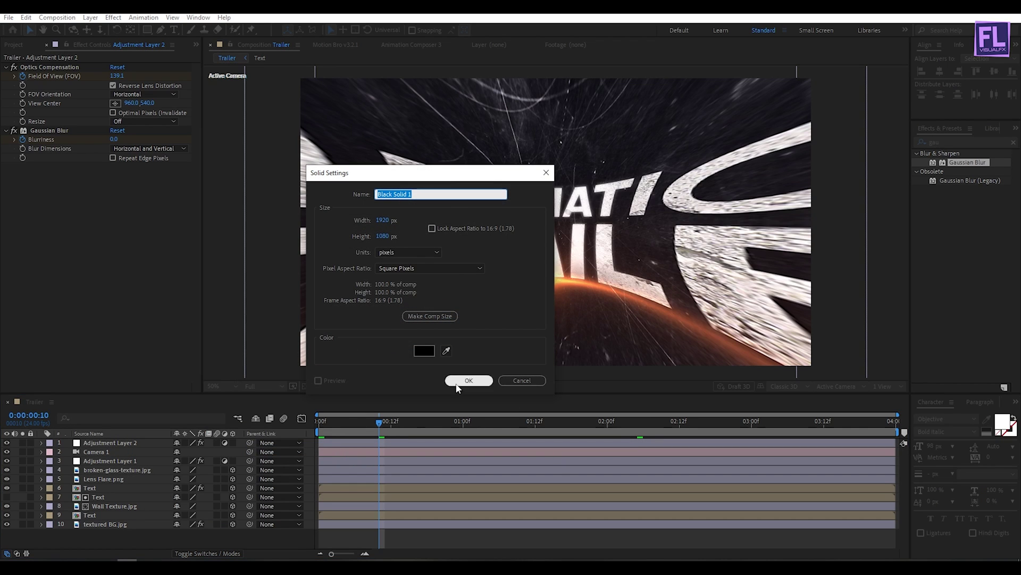
pyautogui.click(469, 381)
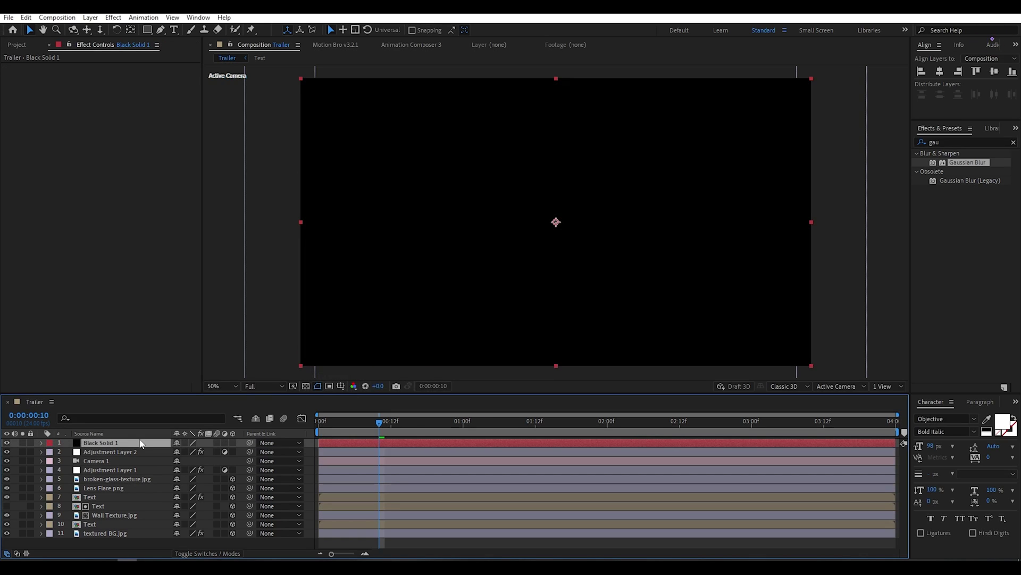
# - Give Black Solid 1 a full-frame rectangular mask, squeeze it vertically about its centre and invert it to form letterbox bars
pyautogui.click(147, 30)
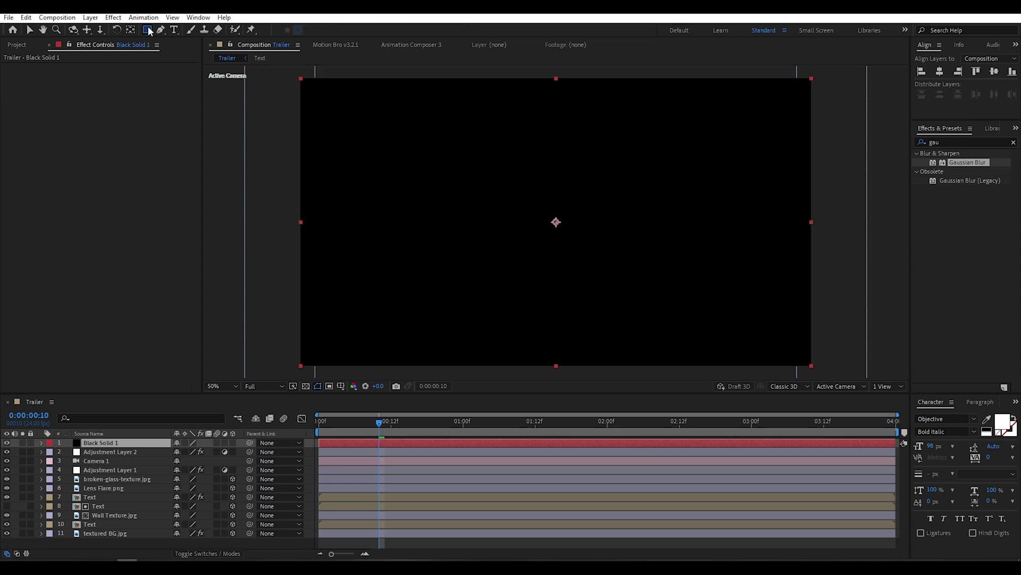
pyautogui.doubleClick(148, 30)
pyautogui.click(531, 82)
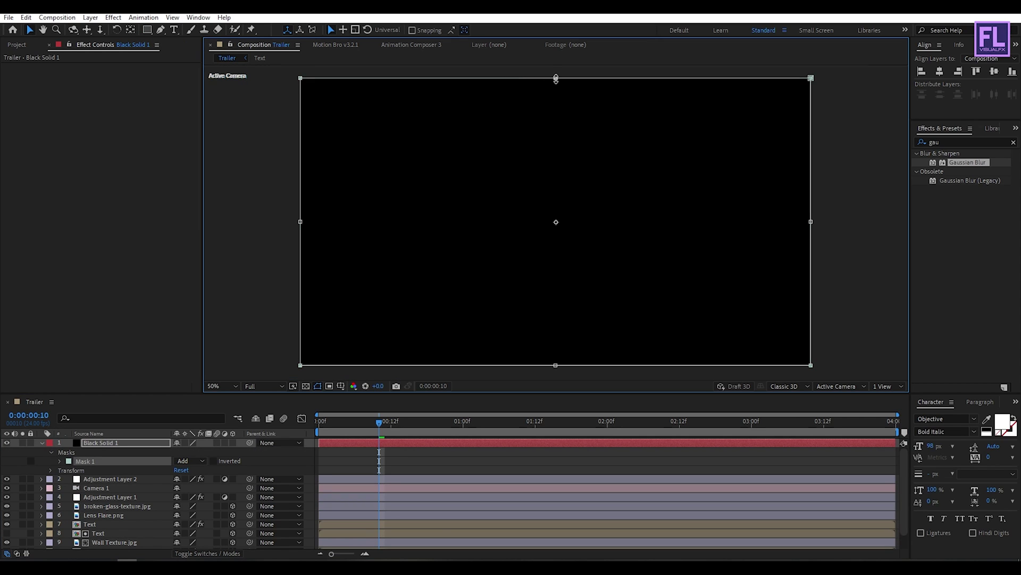
pyautogui.moveTo(555, 85); pyautogui.dragTo(554, 84)
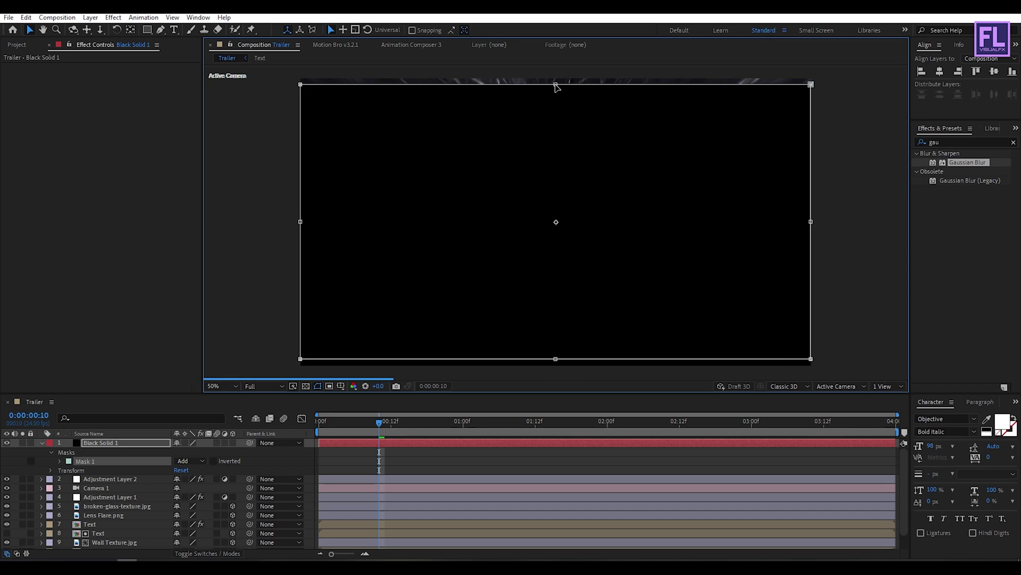
pyautogui.moveTo(553, 91); pyautogui.dragTo(556, 108)
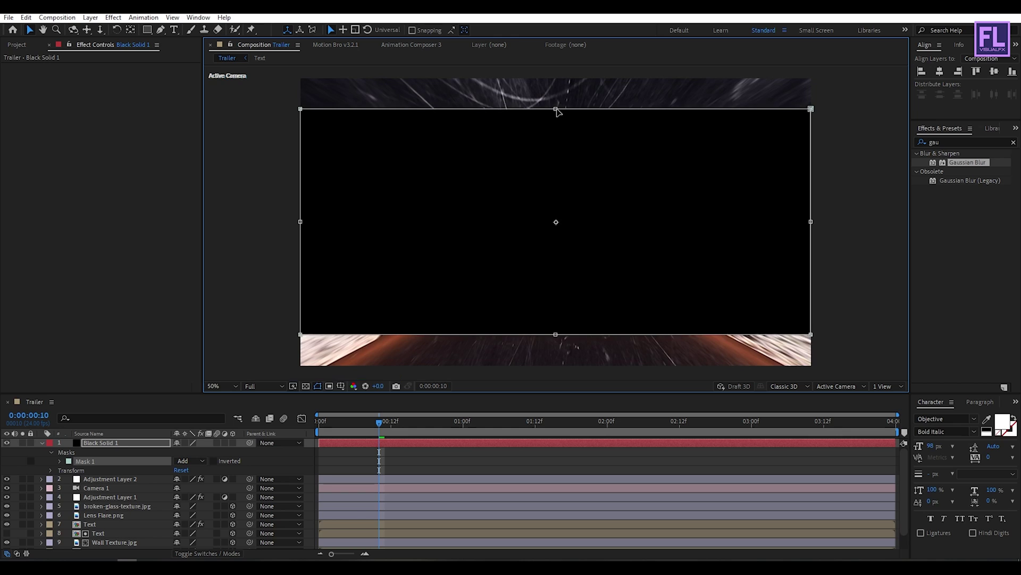
pyautogui.click(213, 460)
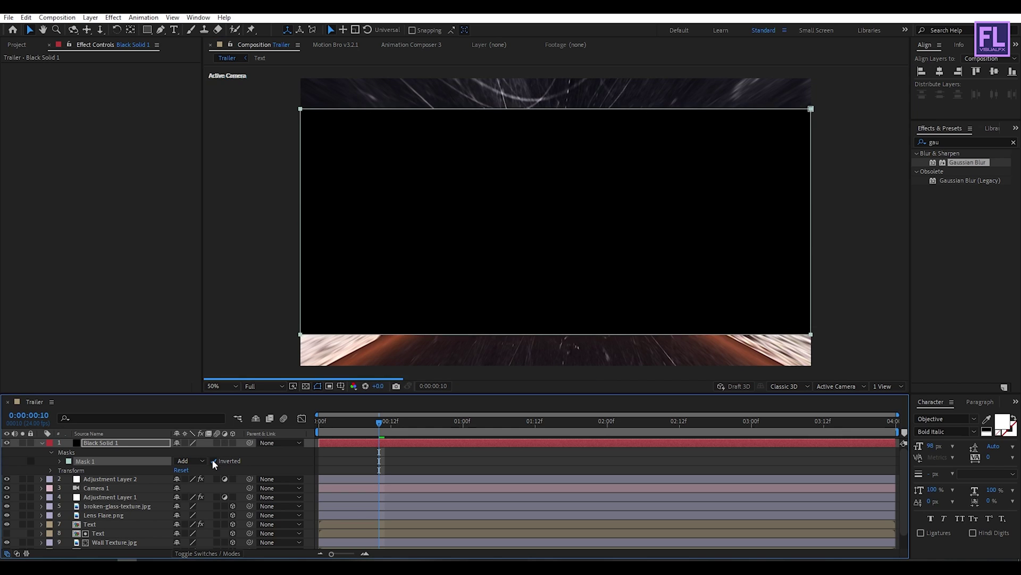
pyautogui.click(42, 443)
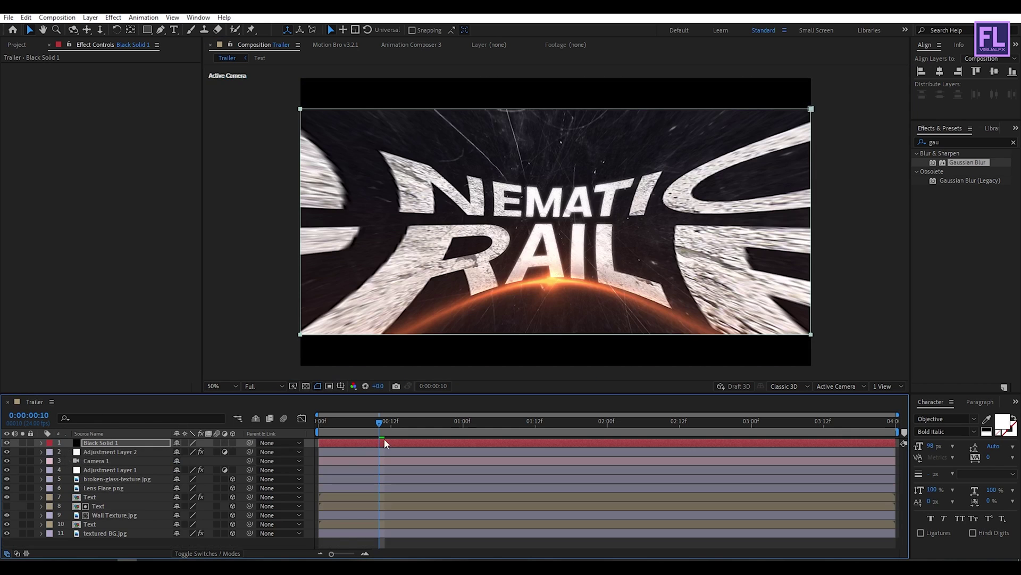
# - Fit the composition to the viewer, maximize the viewer and play the trailer animation from the start
pyautogui.moveTo(503, 421); pyautogui.dragTo(238, 443)
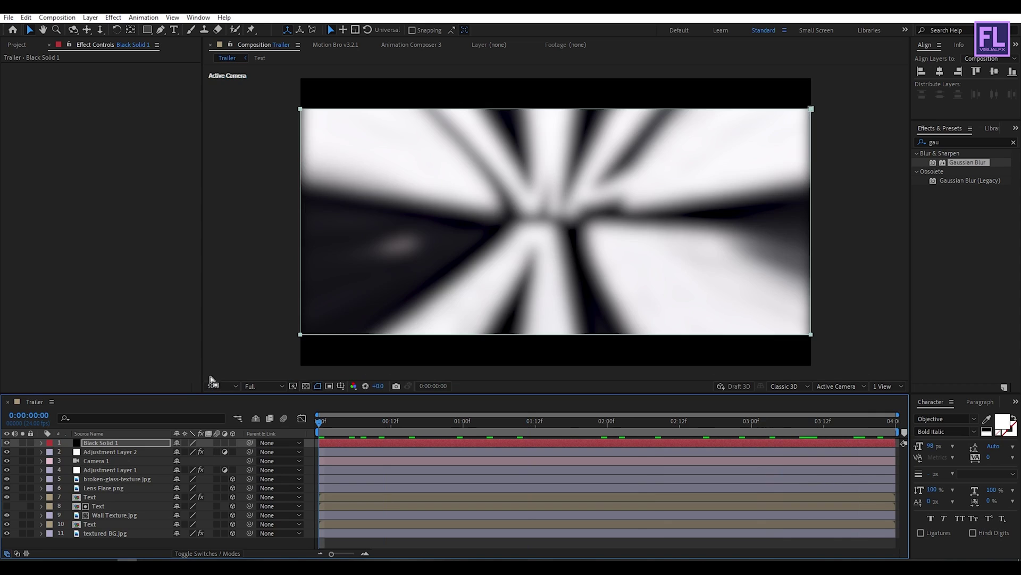
pyautogui.click(219, 385)
pyautogui.click(224, 198)
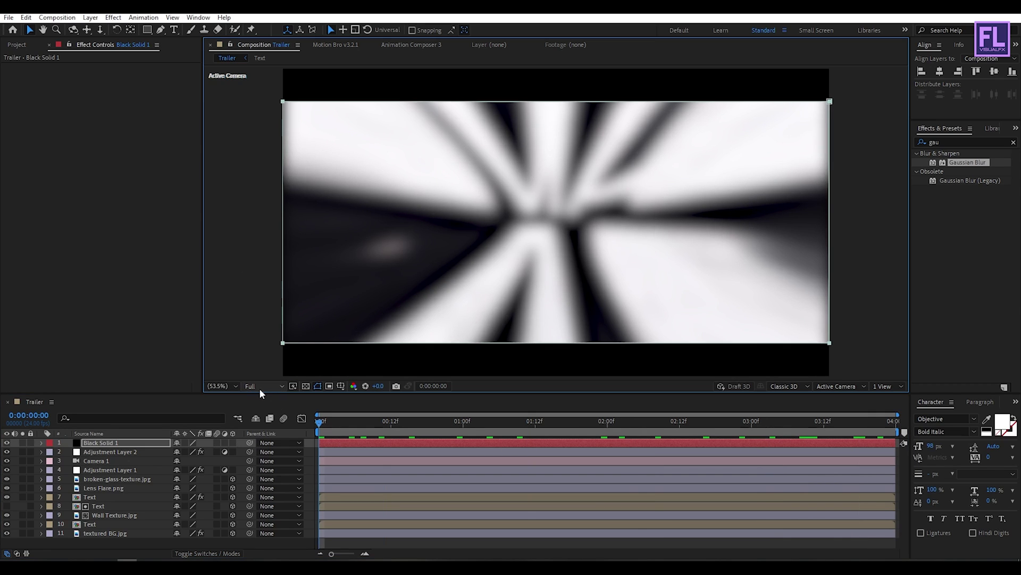
pyautogui.press('`')
pyautogui.press('space')
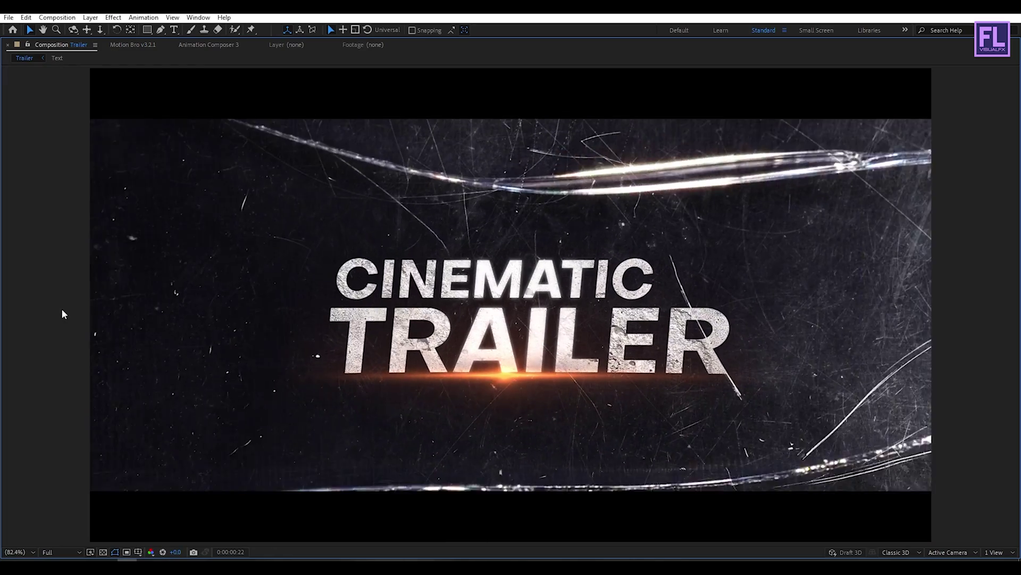